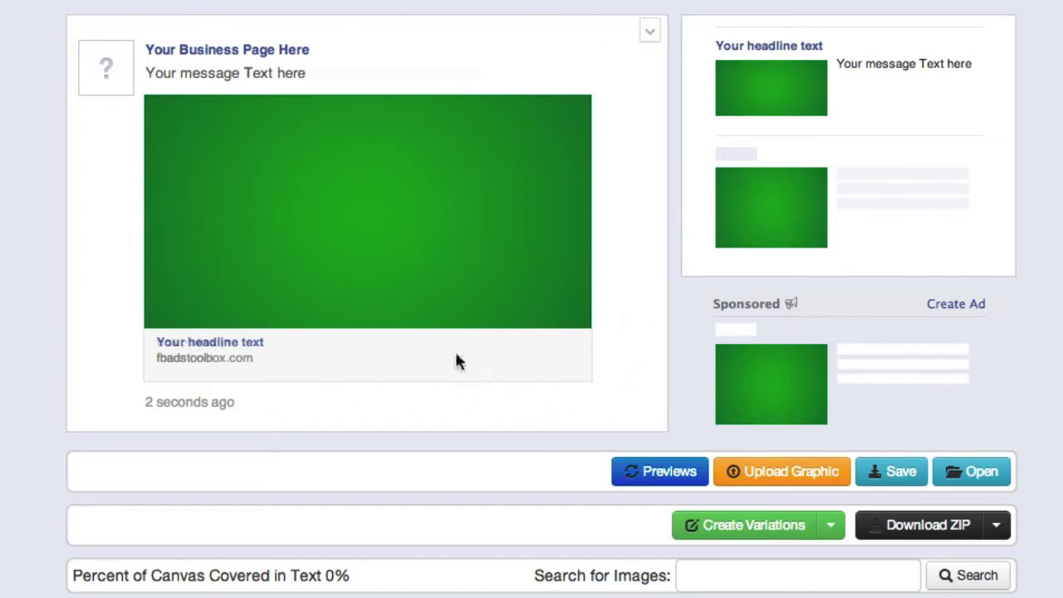
- Upload the Elmo picture from the computer as a graphic on the green ad canvas
{"action": "left_click", "coordinate": [764, 474]}
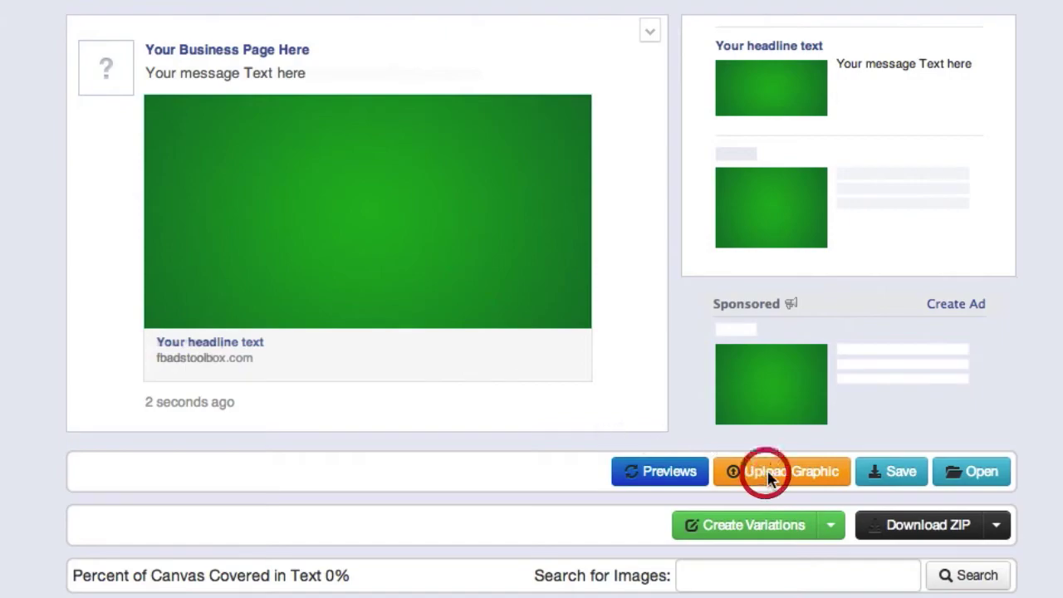
{"action": "left_click", "coordinate": [400, 333]}
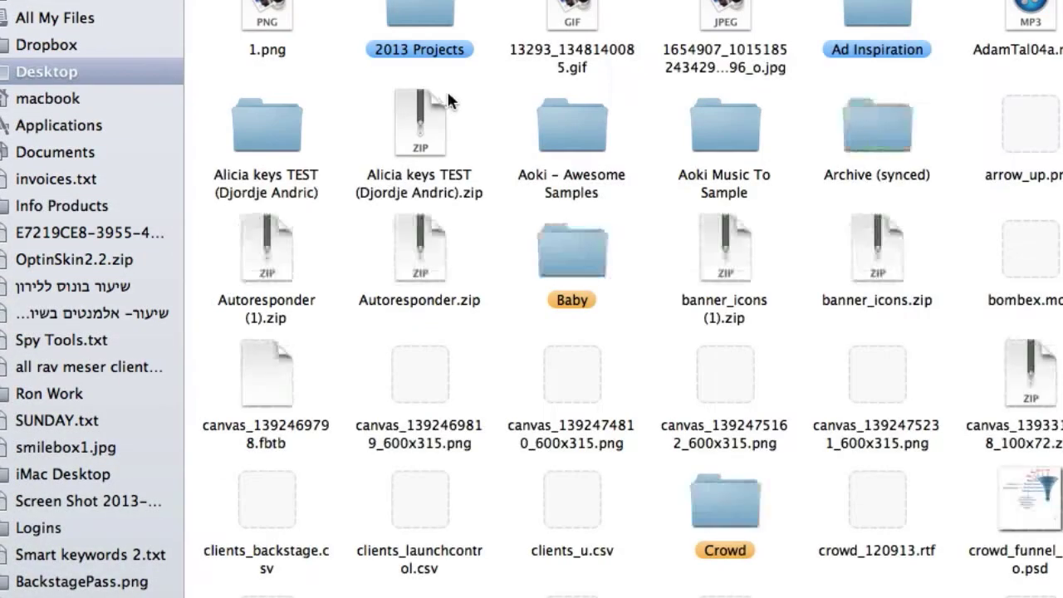
{"action": "left_click", "coordinate": [574, 12]}
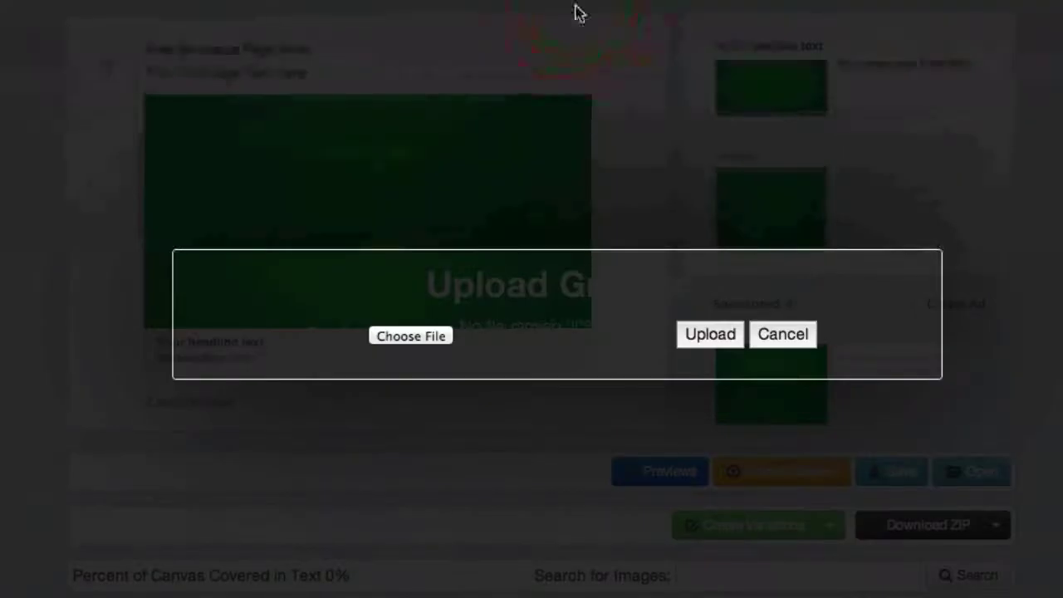
{"action": "left_click", "coordinate": [701, 331]}
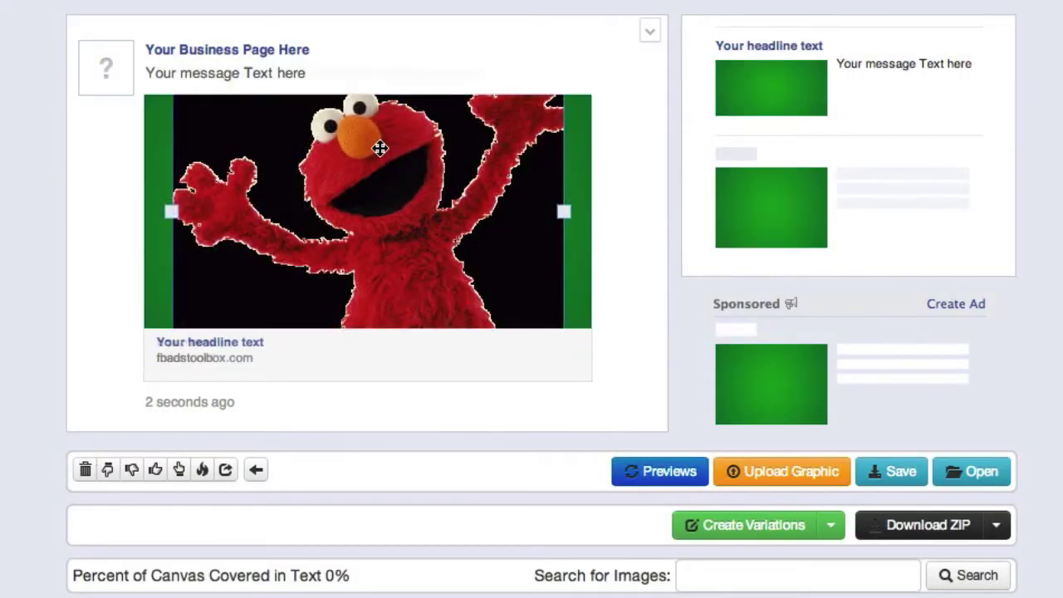
- Shrink the Elmo picture, tilt it slightly counterclockwise, and position it near the middle of the green canvas
{"action": "left_click_drag", "start_coordinate": [439, 209], "coordinate": [434, 301]}
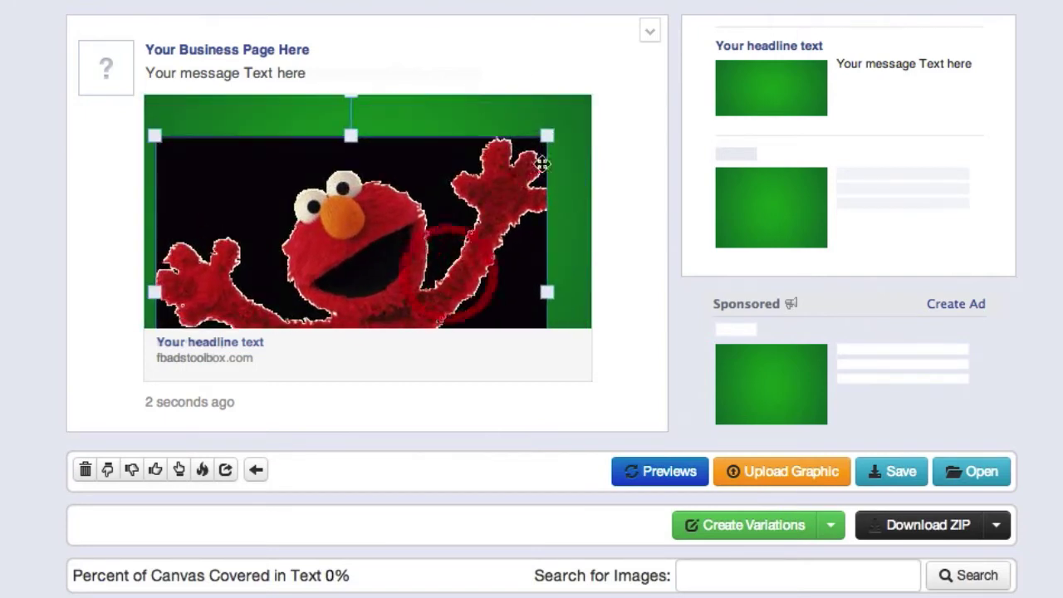
{"action": "left_click_drag", "start_coordinate": [548, 137], "coordinate": [489, 182]}
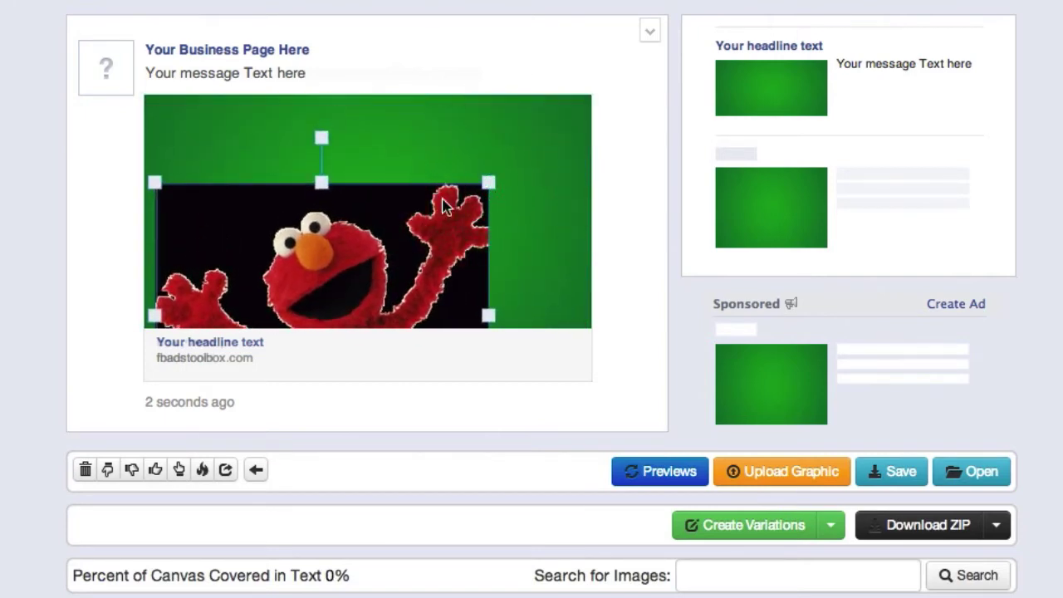
{"action": "left_click_drag", "start_coordinate": [320, 137], "coordinate": [281, 140]}
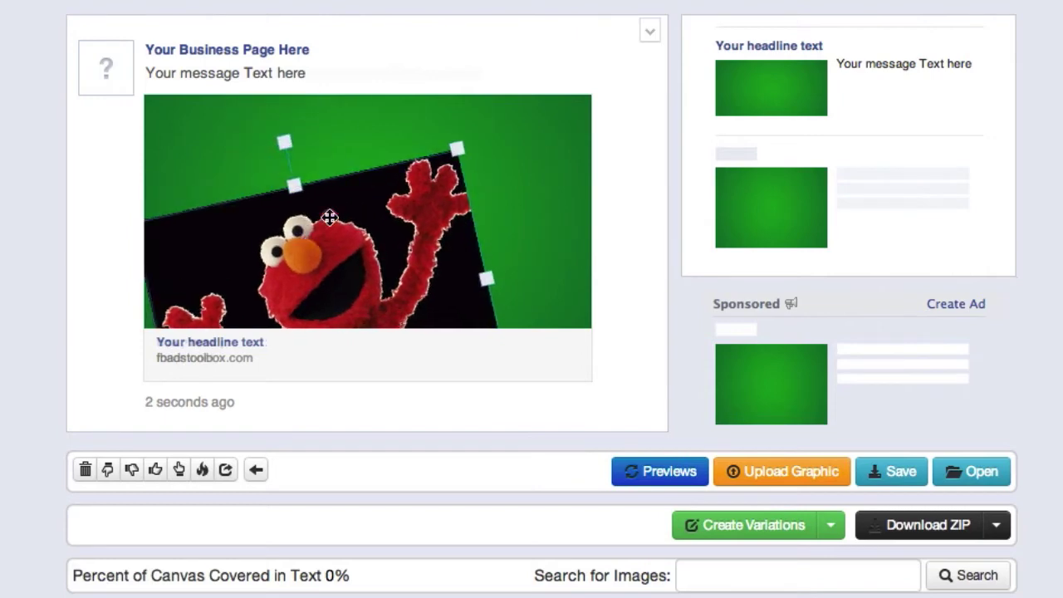
{"action": "left_click_drag", "start_coordinate": [330, 217], "coordinate": [342, 151]}
{"action": "left_click_drag", "start_coordinate": [337, 195], "coordinate": [324, 190]}
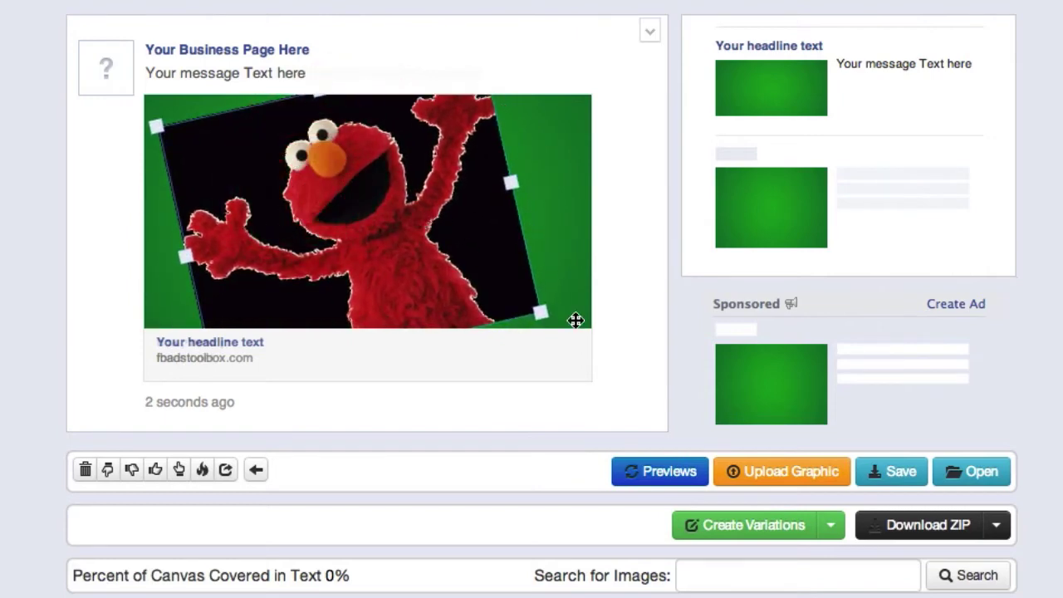
- Refresh the ad previews with the edited design and check the sizes offered for the ZIP download
{"action": "left_click", "coordinate": [670, 480]}
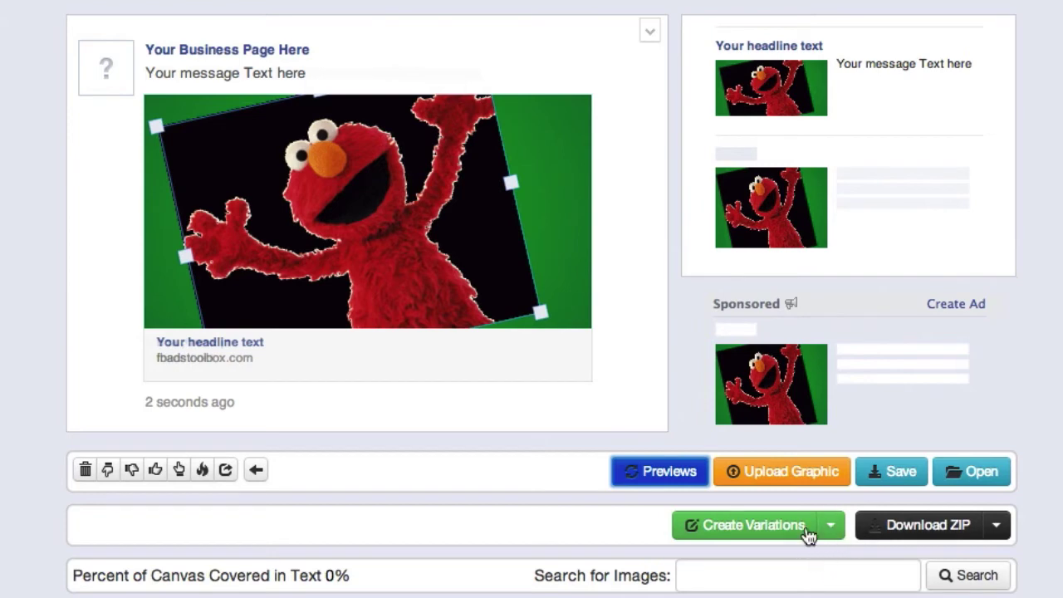
{"action": "left_click", "coordinate": [996, 525]}
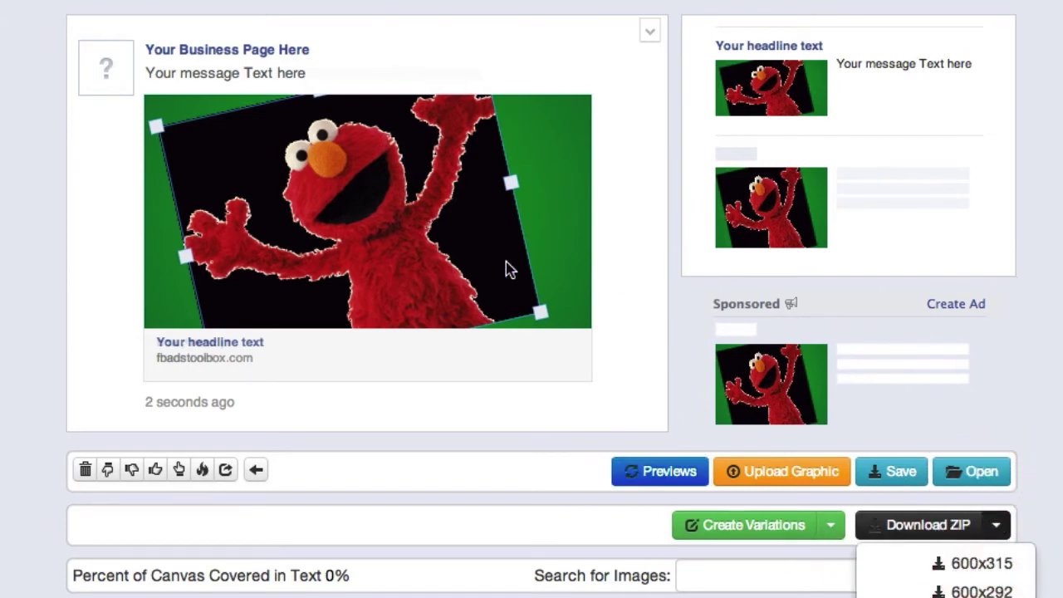
{"action": "left_click", "coordinate": [1041, 550]}
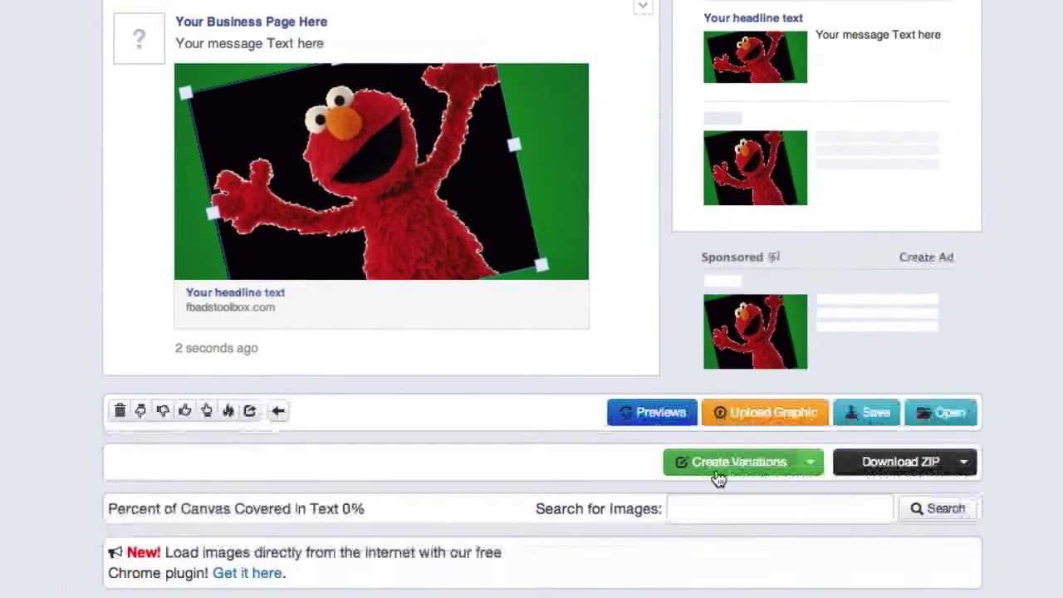
- Create variations of the ad image at 100x72
{"action": "left_click", "coordinate": [810, 461]}
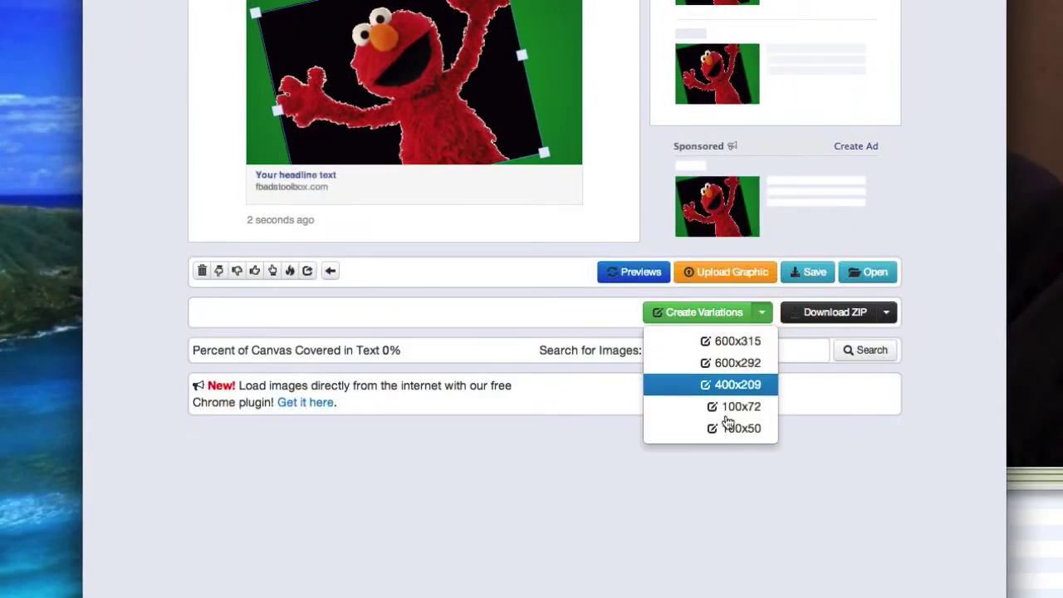
{"action": "left_click", "coordinate": [761, 314]}
{"action": "left_click", "coordinate": [764, 317]}
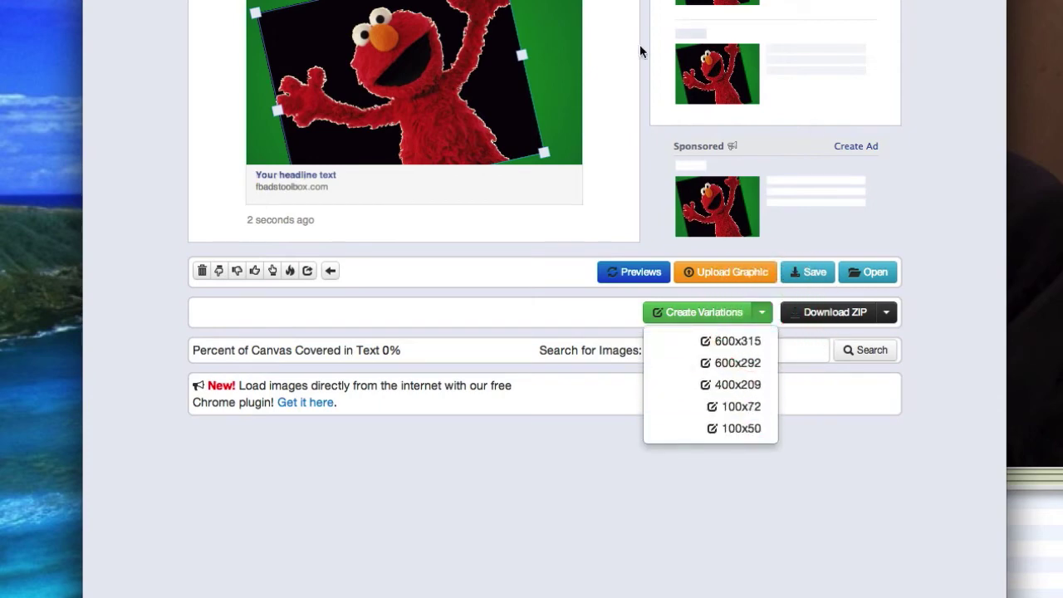
{"action": "left_click", "coordinate": [714, 413]}
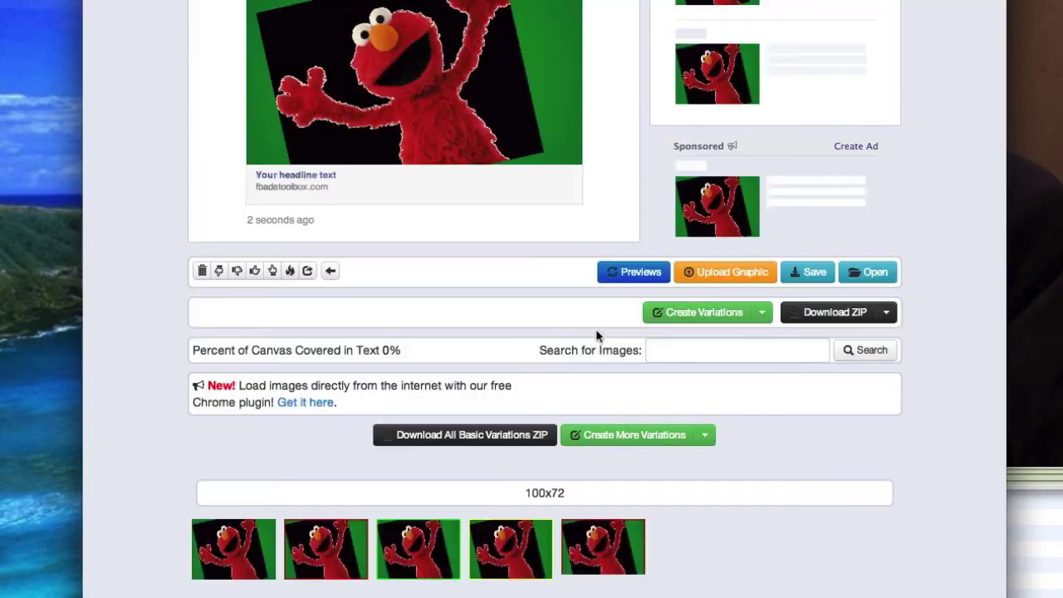
- Examine the generated 100x72 variations and the choices for downloading them all or creating more
{"action": "scroll", "coordinate": [452, 465], "scroll_direction": "down", "scroll_amount": 5}
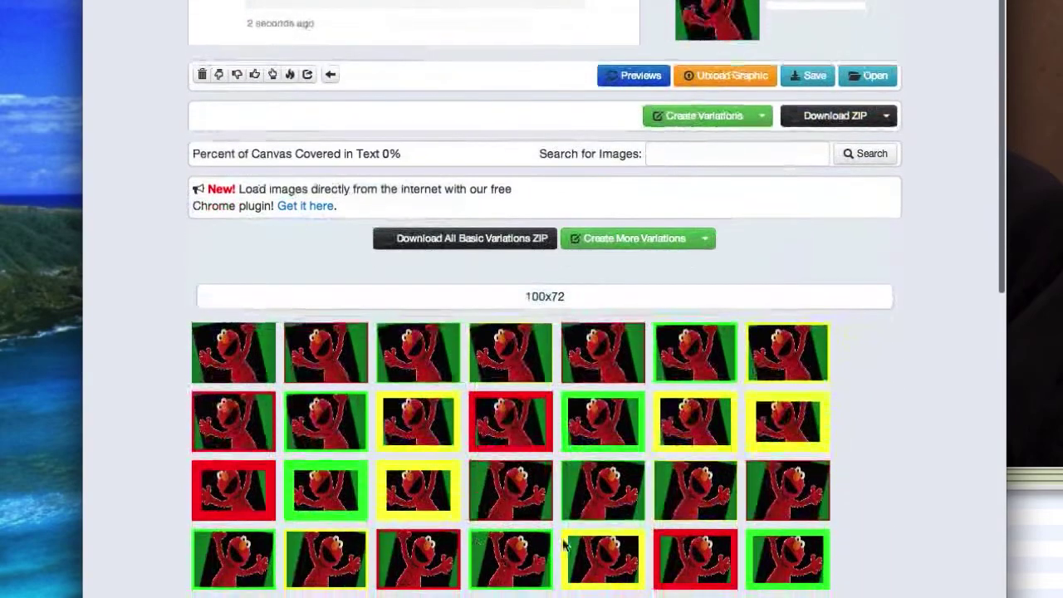
{"action": "scroll", "coordinate": [548, 548], "scroll_direction": "down", "scroll_amount": 5}
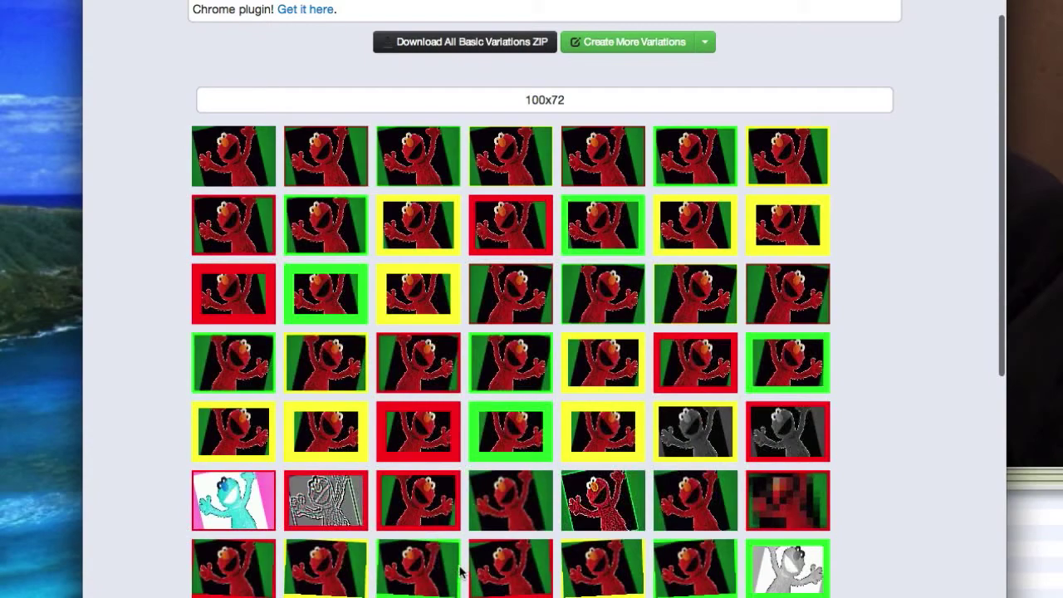
{"action": "scroll", "coordinate": [455, 566], "scroll_direction": "down", "scroll_amount": 8}
{"action": "scroll", "coordinate": [456, 566], "scroll_direction": "up", "scroll_amount": 15}
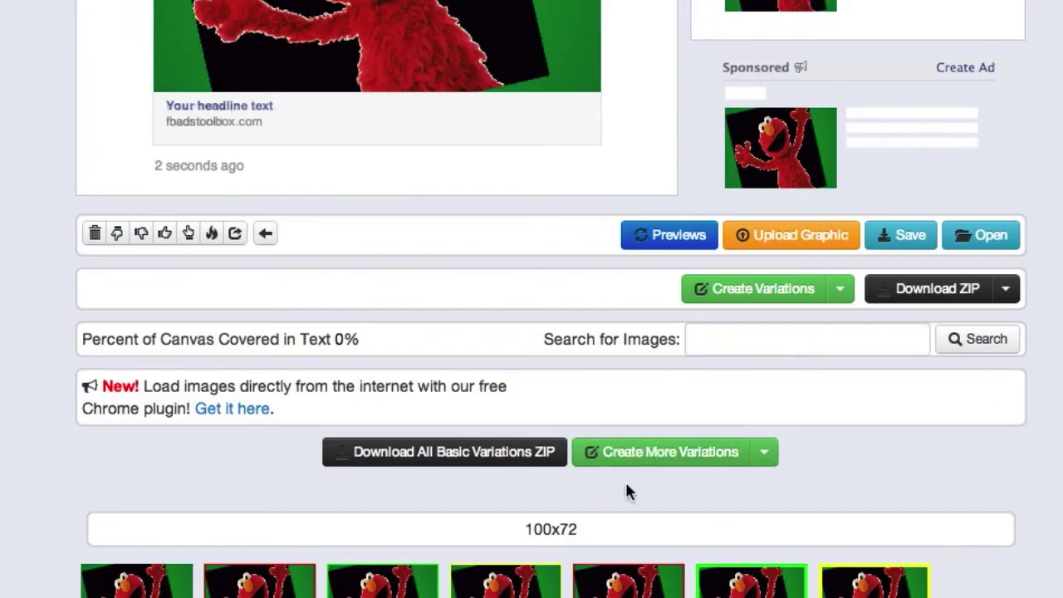
{"action": "scroll", "coordinate": [568, 515], "scroll_direction": "down", "scroll_amount": 7}
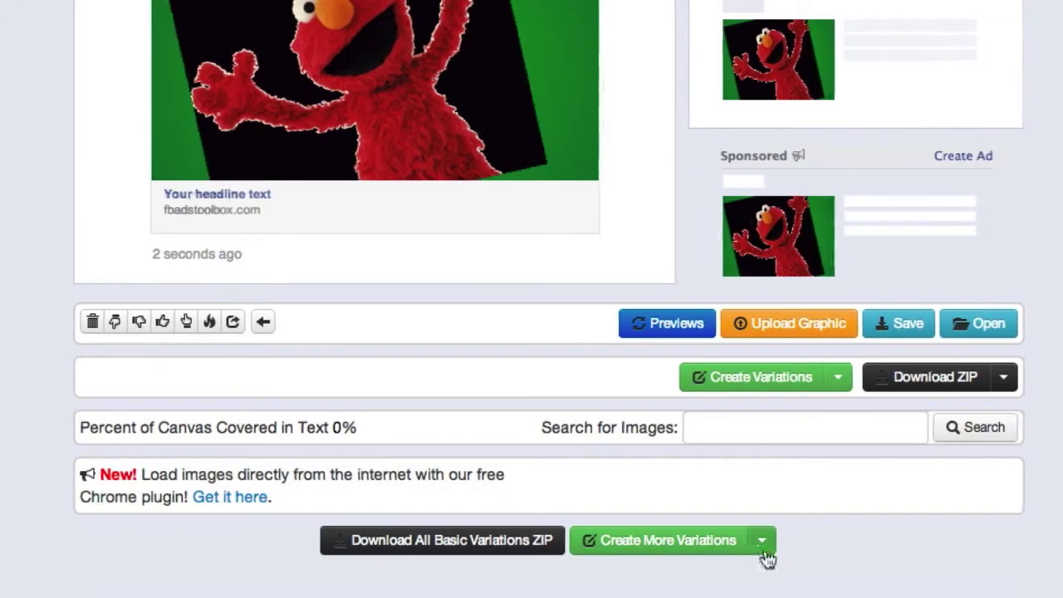
{"action": "scroll", "coordinate": [814, 574], "scroll_direction": "down", "scroll_amount": 1}
{"action": "scroll", "coordinate": [552, 436], "scroll_direction": "down", "scroll_amount": 3}
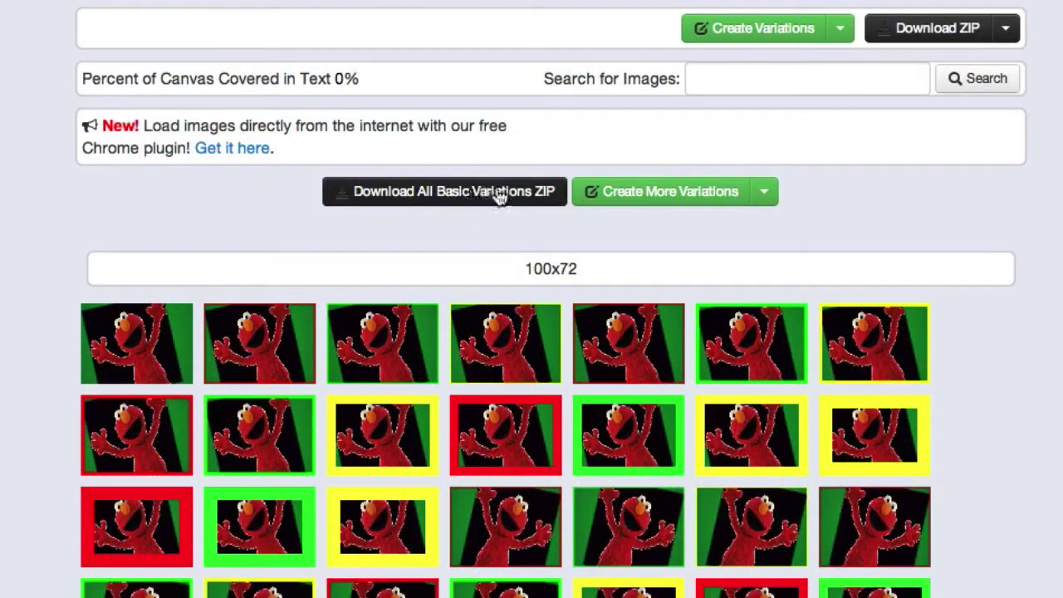
{"action": "scroll", "coordinate": [501, 202], "scroll_direction": "down", "scroll_amount": 3}
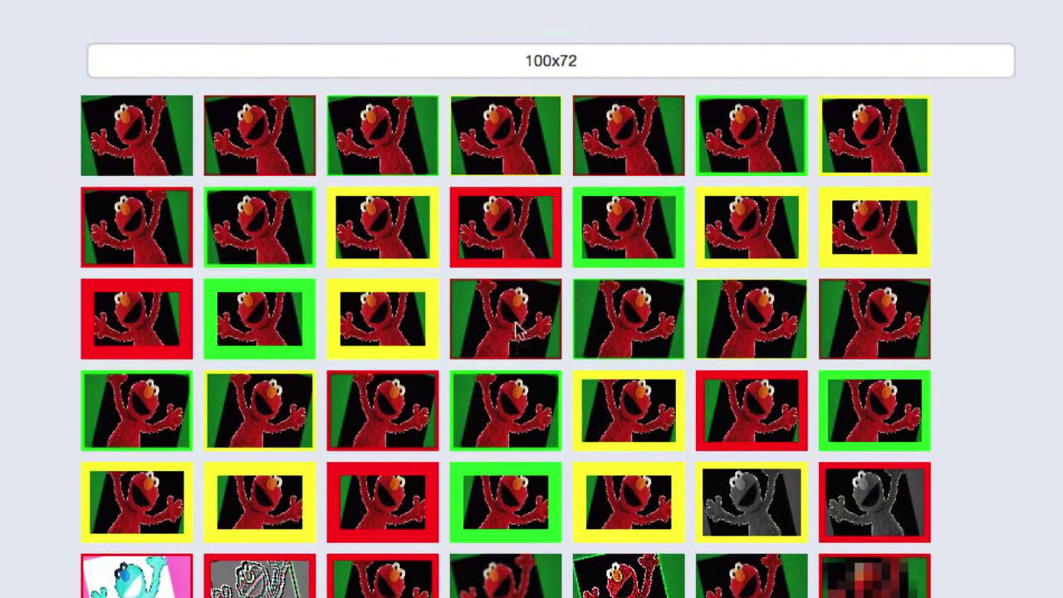
{"action": "right_click", "coordinate": [515, 328]}
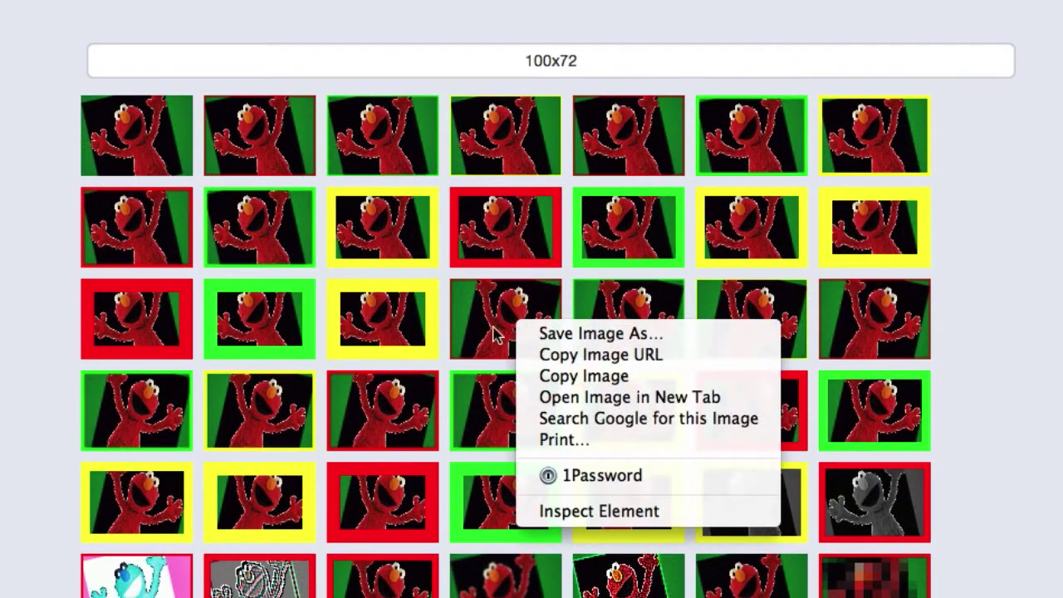
{"action": "left_click", "coordinate": [490, 339]}
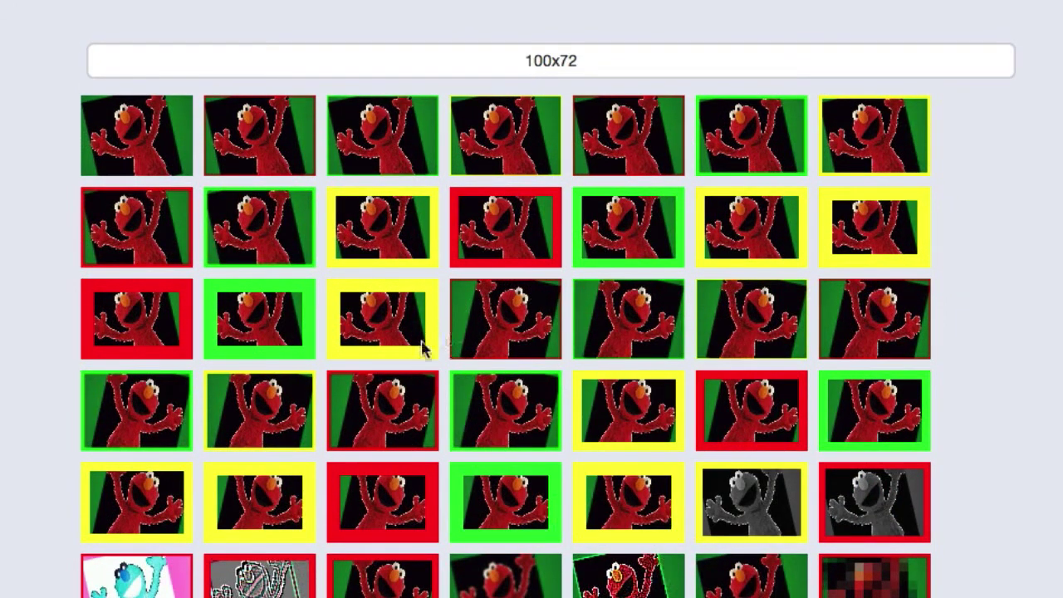
{"action": "right_click", "coordinate": [481, 330]}
{"action": "left_click", "coordinate": [469, 318]}
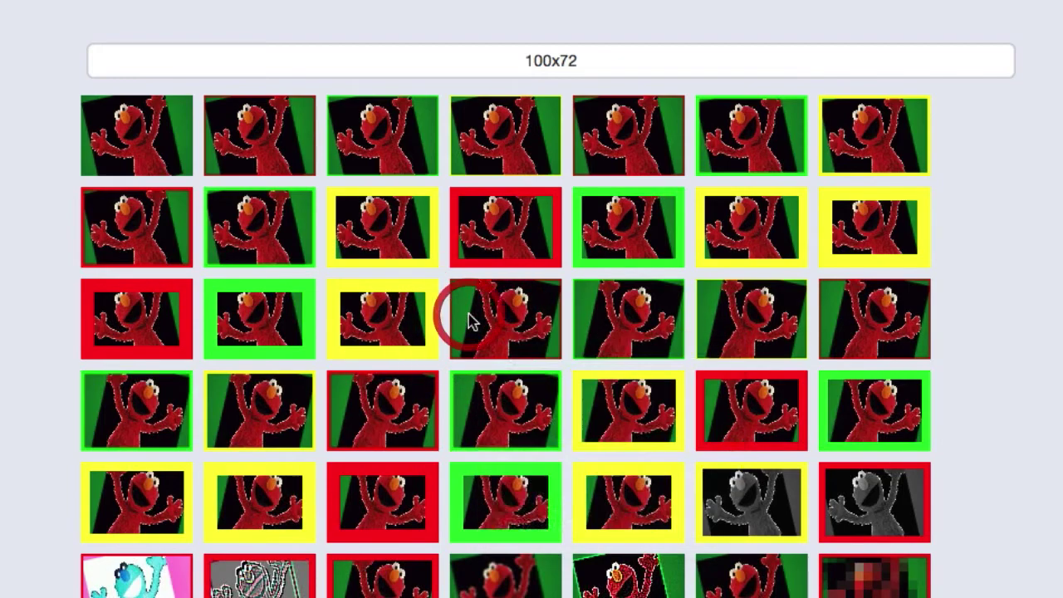
- Copy the fourth variation in the third row, the mirrored Elmo, from the page onto the desktop
{"action": "left_click_drag", "start_coordinate": [496, 324], "coordinate": [480, 358]}
{"action": "key", "text": "F11"}
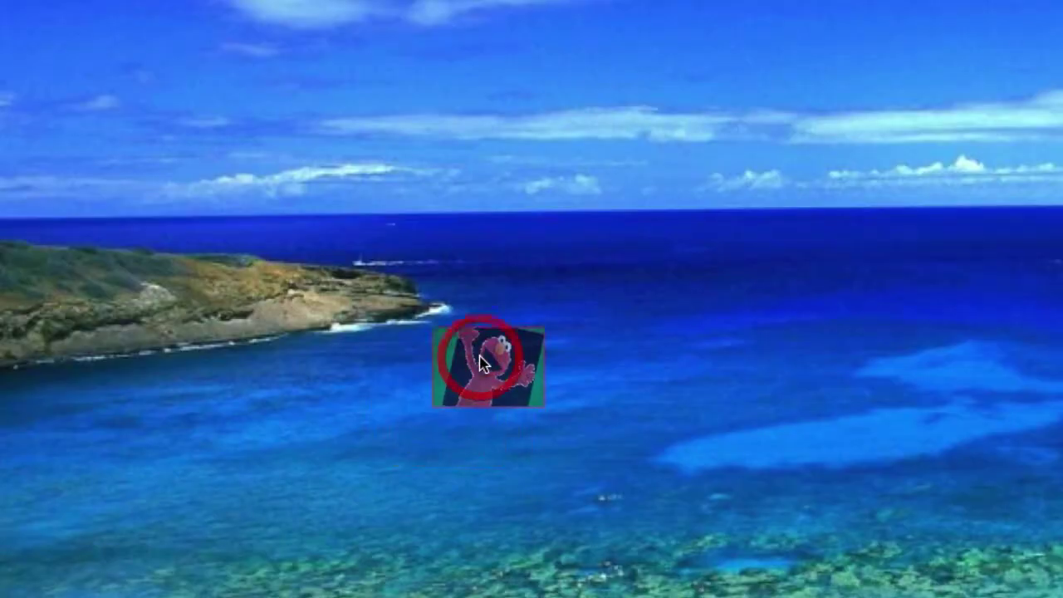
{"action": "left_click", "coordinate": [540, 368]}
{"action": "key", "text": "F11"}
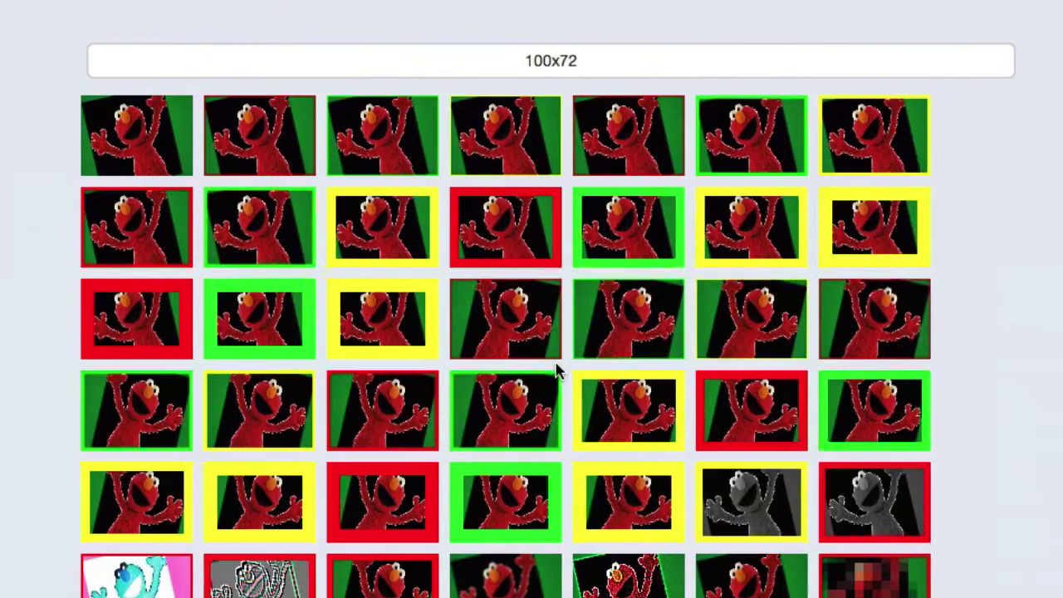
- Add the uploaded Elmo picture to the canvas a second time, and delete this extra copy
{"action": "scroll", "coordinate": [557, 364], "scroll_direction": "up", "scroll_amount": 10}
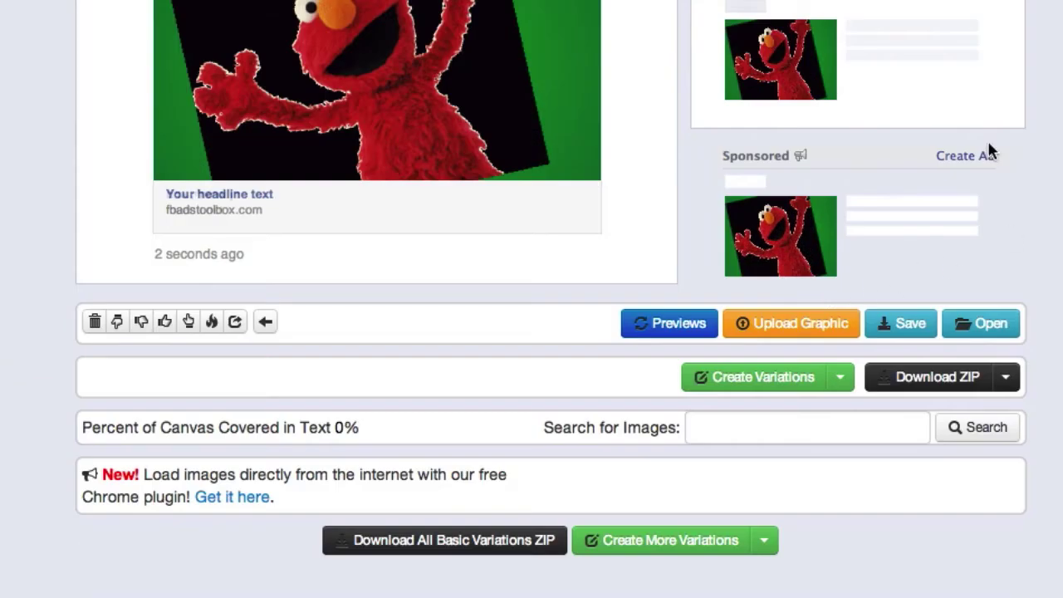
{"action": "scroll", "coordinate": [897, 297], "scroll_direction": "up", "scroll_amount": 3}
{"action": "left_click", "coordinate": [710, 30]}
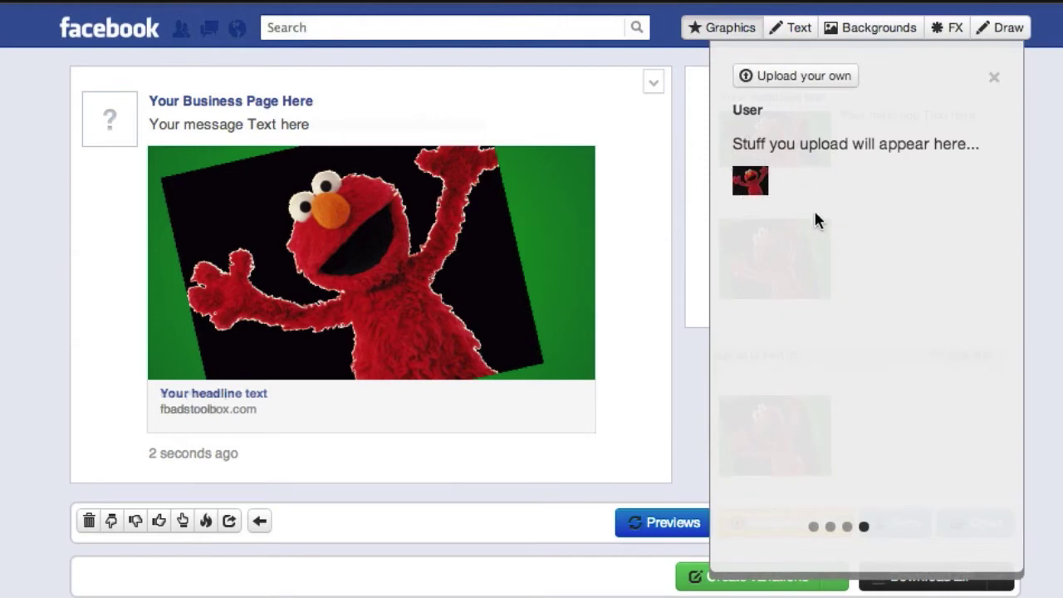
{"action": "left_click", "coordinate": [750, 183]}
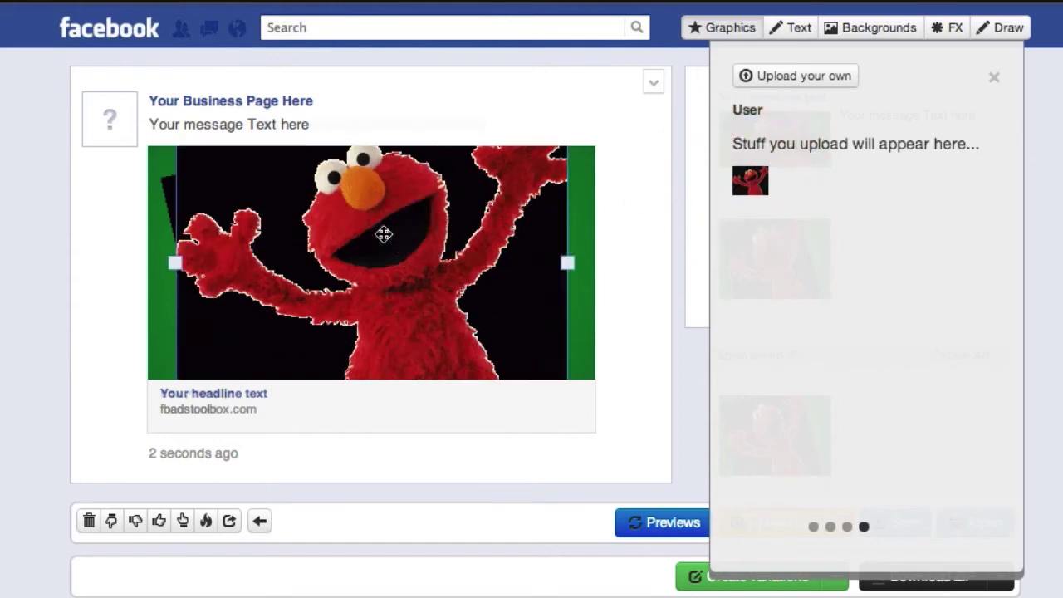
{"action": "left_click_drag", "start_coordinate": [385, 233], "coordinate": [398, 317]}
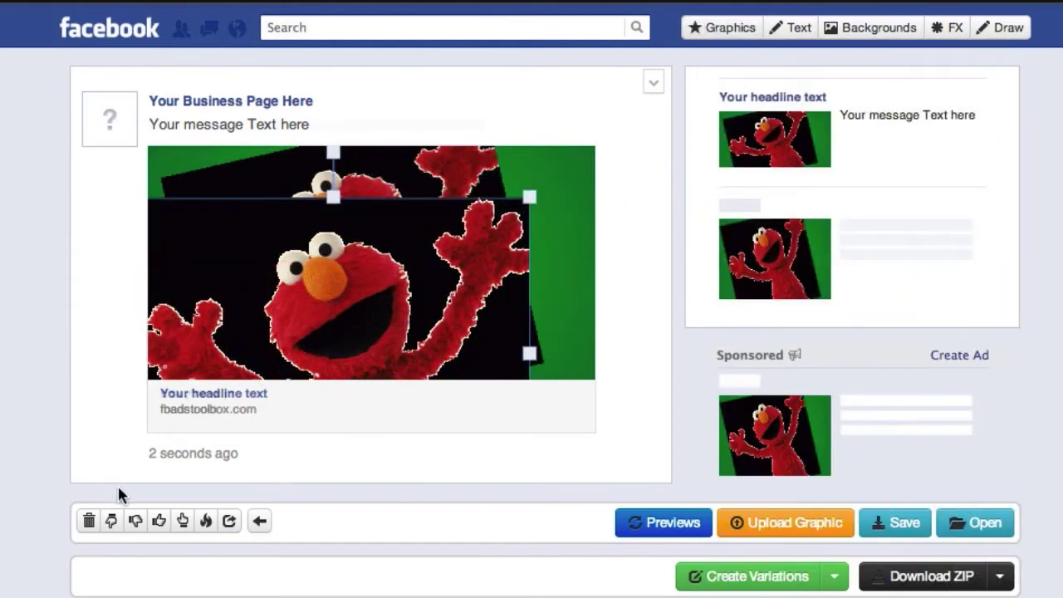
{"action": "left_click_drag", "start_coordinate": [412, 255], "coordinate": [459, 235]}
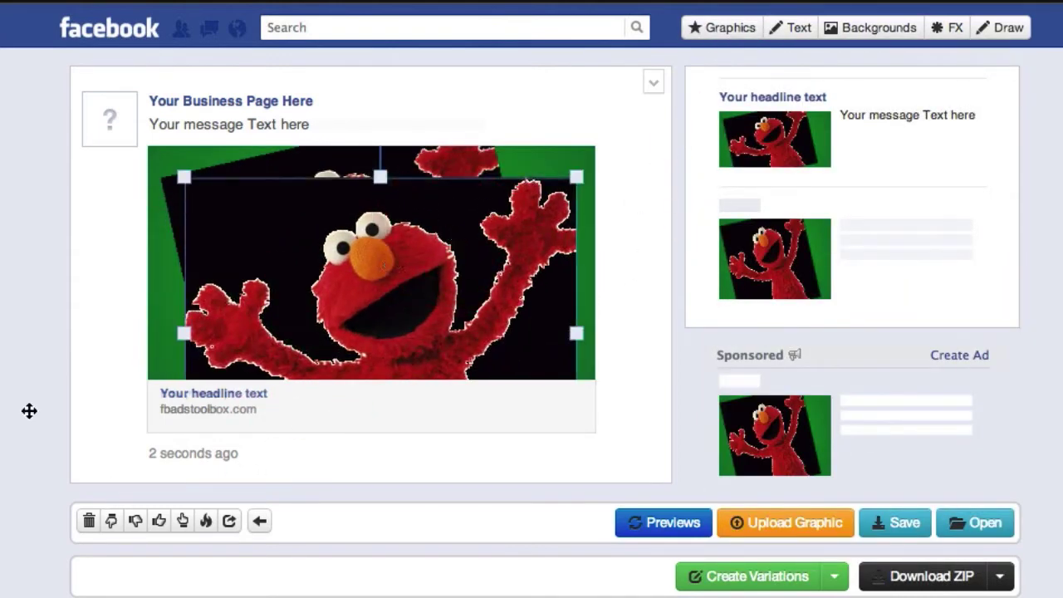
{"action": "left_click", "coordinate": [90, 521]}
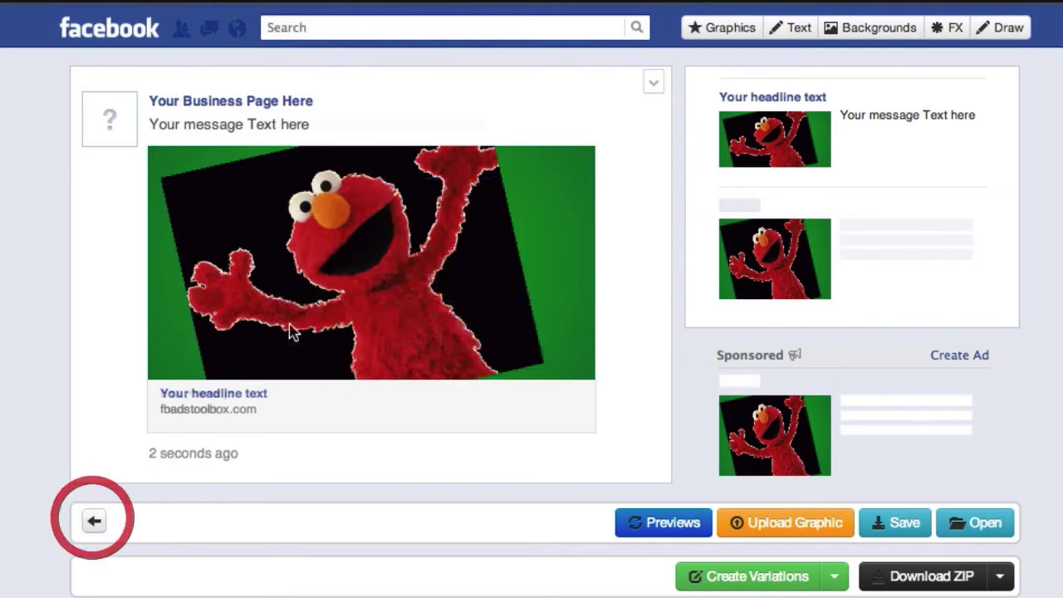
- Add the yellow speech bubble icon to the canvas, scaled down and placed beside Elmo's mouth over his raised arm's side
{"action": "left_click", "coordinate": [713, 33]}
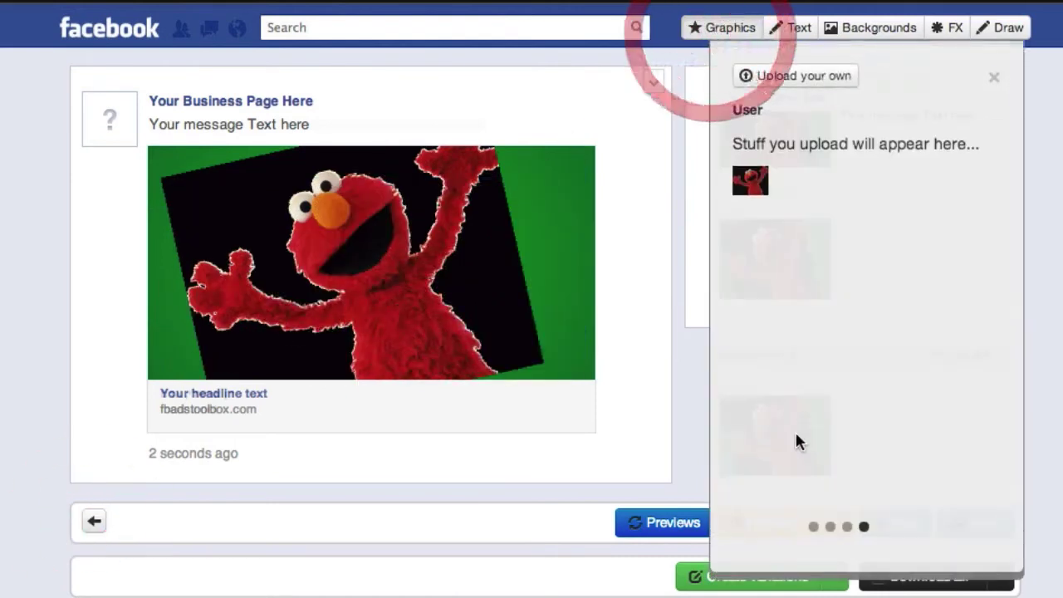
{"action": "left_click", "coordinate": [848, 527]}
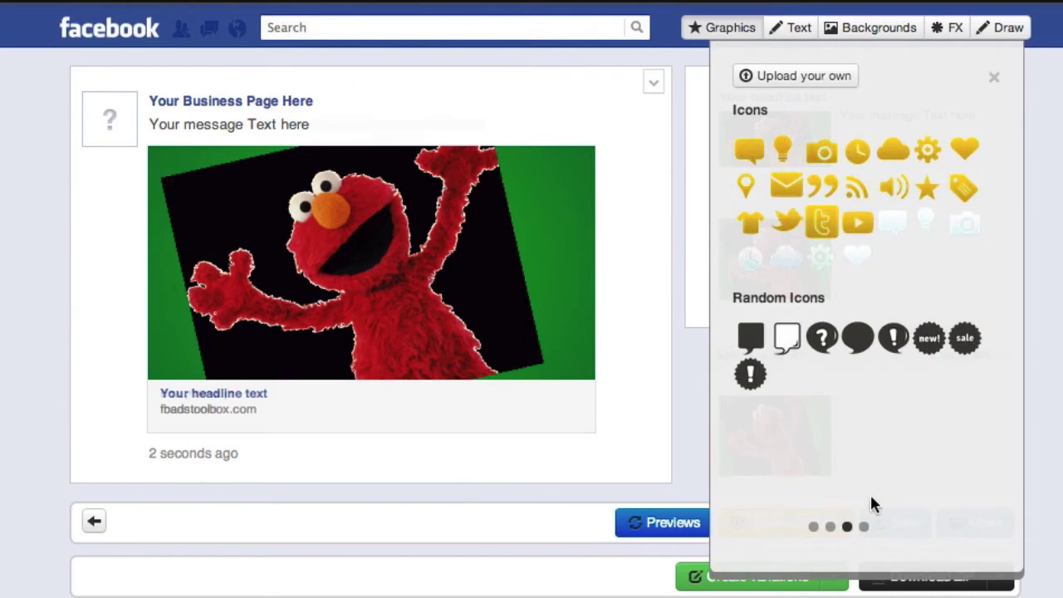
{"action": "left_click", "coordinate": [760, 158]}
{"action": "left_click_drag", "start_coordinate": [384, 220], "coordinate": [365, 325]}
{"action": "left_click_drag", "start_coordinate": [514, 197], "coordinate": [422, 290]}
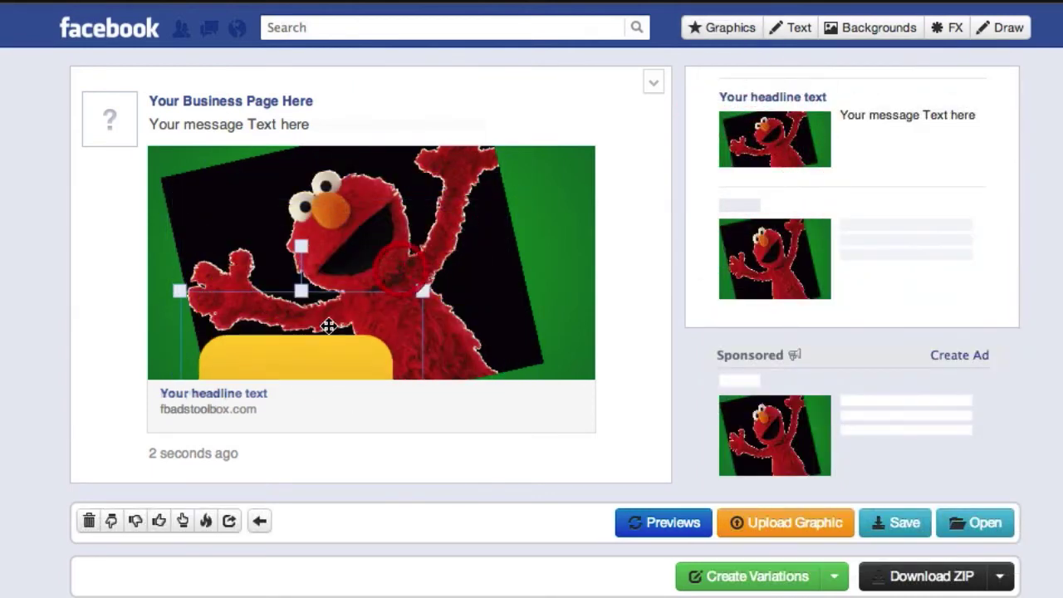
{"action": "left_click_drag", "start_coordinate": [314, 343], "coordinate": [472, 225]}
{"action": "left_click_drag", "start_coordinate": [584, 170], "coordinate": [496, 247]}
{"action": "left_click_drag", "start_coordinate": [430, 304], "coordinate": [482, 257]}
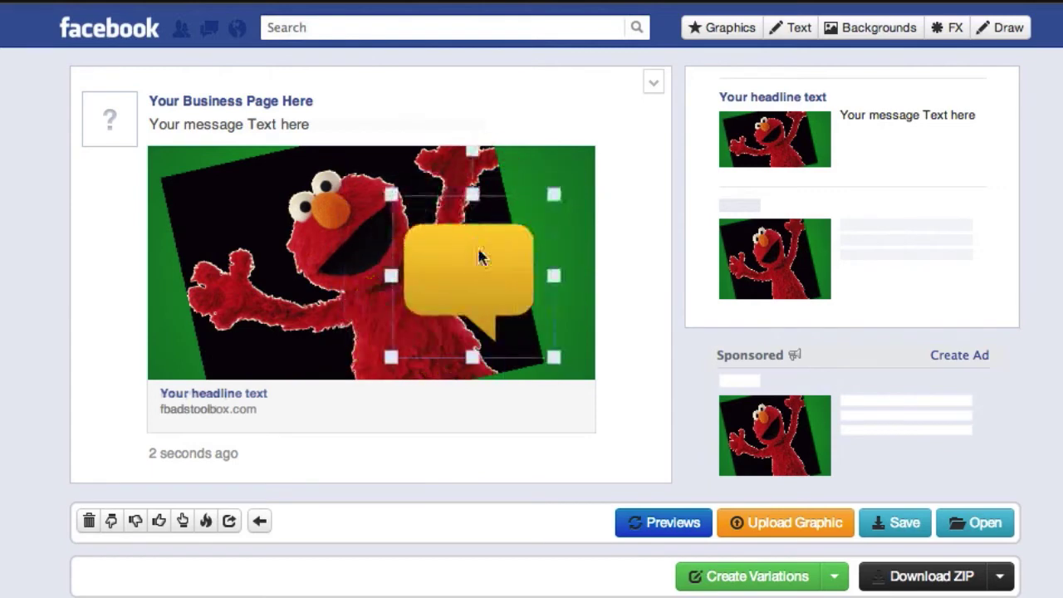
- Add the outlined red curved arrow, scaled down and rotated to point downward, at the canvas's lower right corner beside Elmo's body
{"action": "left_click", "coordinate": [723, 31]}
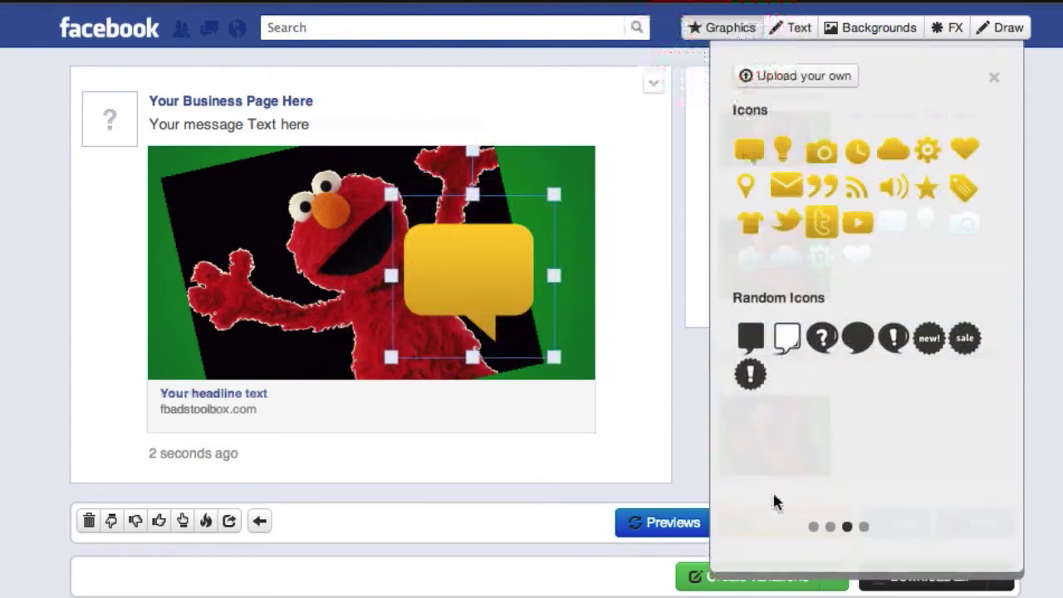
{"action": "left_click", "coordinate": [815, 527]}
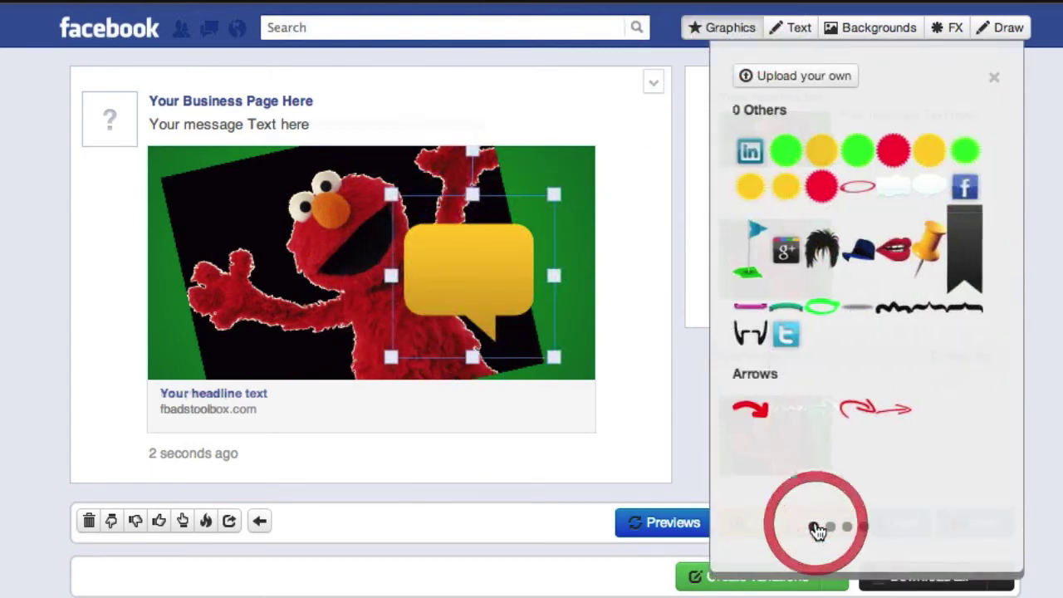
{"action": "left_click", "coordinate": [859, 408]}
{"action": "left_click_drag", "start_coordinate": [339, 272], "coordinate": [423, 309]}
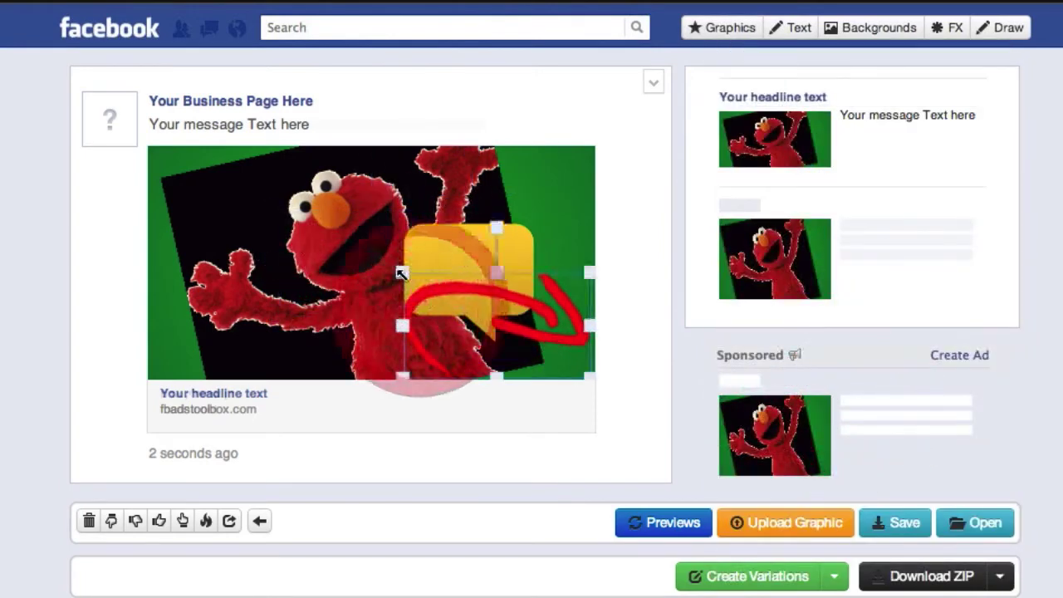
{"action": "left_click_drag", "start_coordinate": [403, 272], "coordinate": [463, 301]}
{"action": "left_click_drag", "start_coordinate": [519, 255], "coordinate": [570, 271]}
- Move the yellow speech bubble to the canvas's upper left corner, above Elmo's lower hand, and tilt it counterclockwise
{"action": "left_click_drag", "start_coordinate": [443, 253], "coordinate": [242, 273]}
{"action": "left_click_drag", "start_coordinate": [262, 172], "coordinate": [211, 200]}
{"action": "left_click_drag", "start_coordinate": [252, 287], "coordinate": [213, 188]}
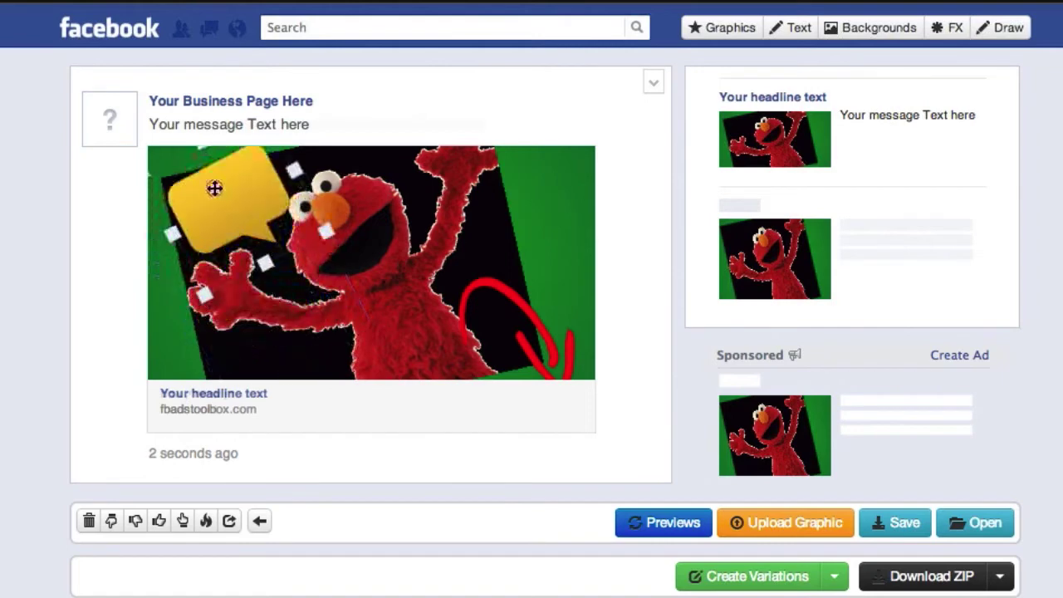
- Select the Elmo picture and try the Remove White effect on it, switching it on and off
{"action": "left_click", "coordinate": [442, 209]}
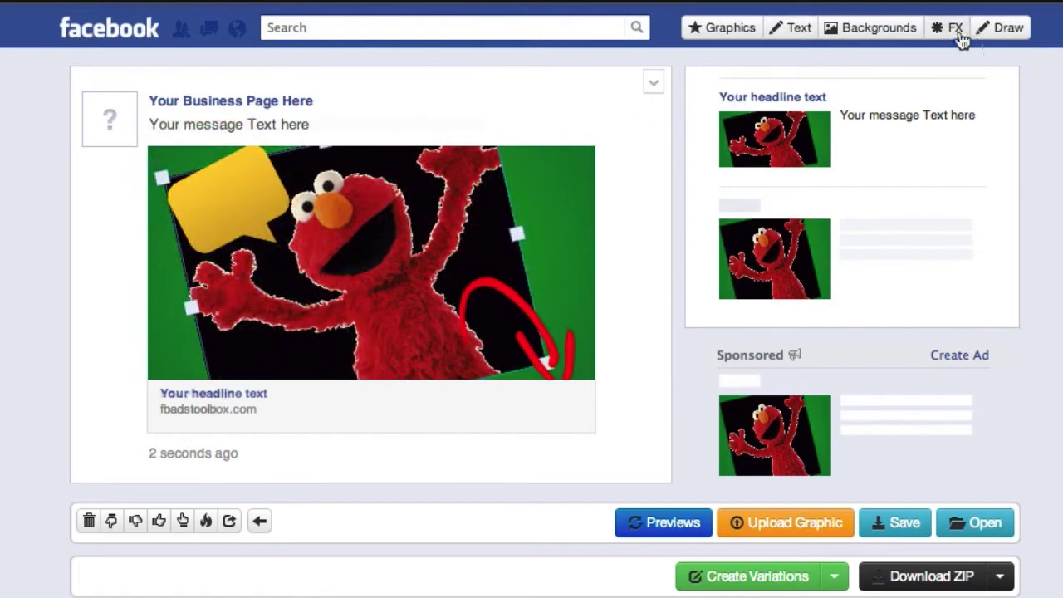
{"action": "left_click", "coordinate": [947, 27]}
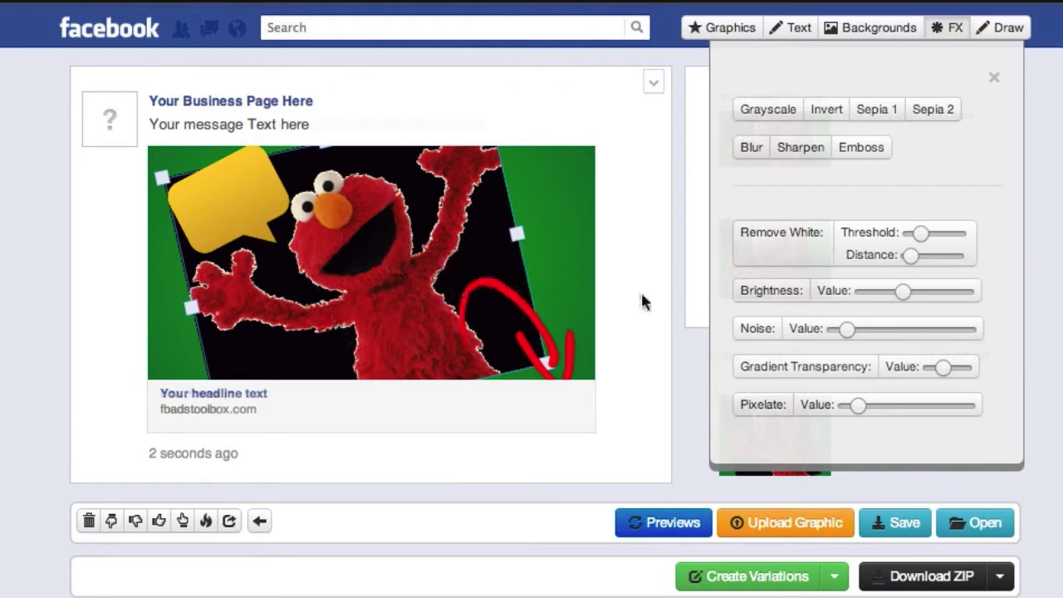
{"action": "left_click", "coordinate": [808, 245]}
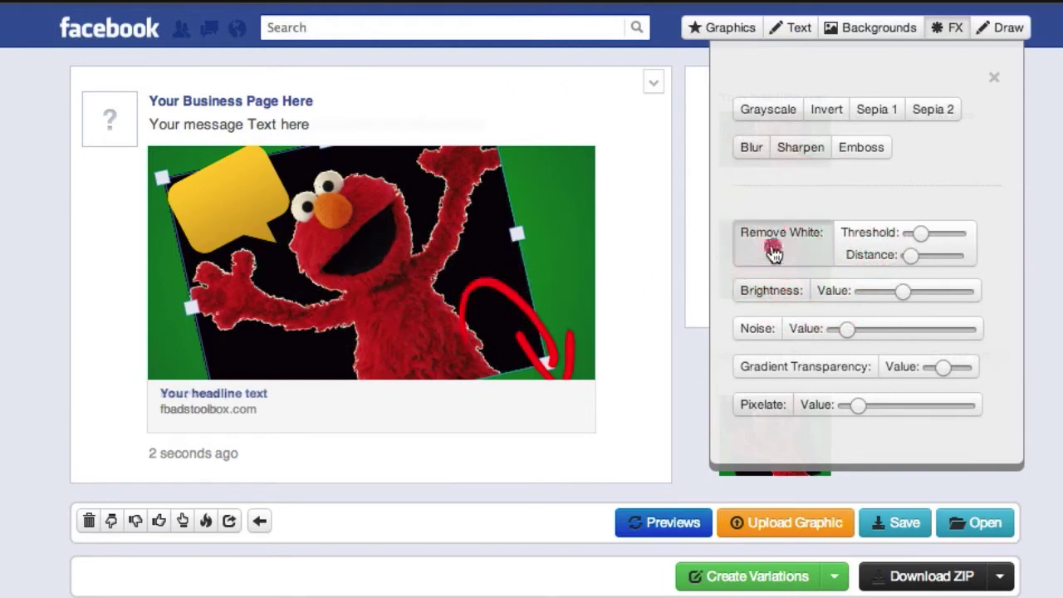
{"action": "left_click", "coordinate": [774, 247]}
{"action": "left_click", "coordinate": [810, 251]}
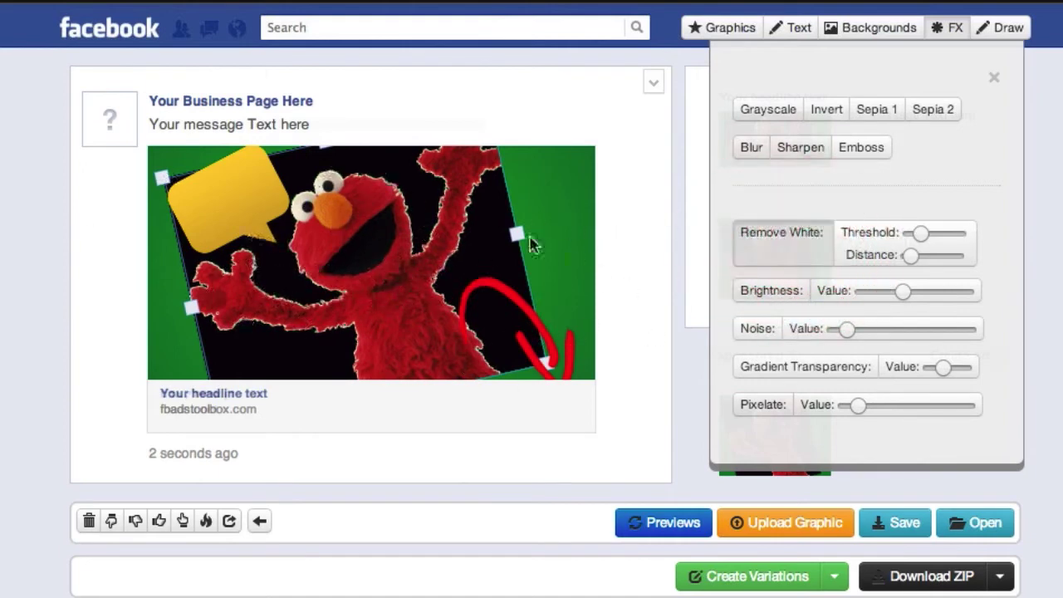
{"action": "left_click", "coordinate": [770, 221]}
- Try the Blur, Sharpen and Noise effects on the Elmo picture, with the noise value raised slightly
{"action": "left_click", "coordinate": [756, 145]}
{"action": "left_click", "coordinate": [757, 144]}
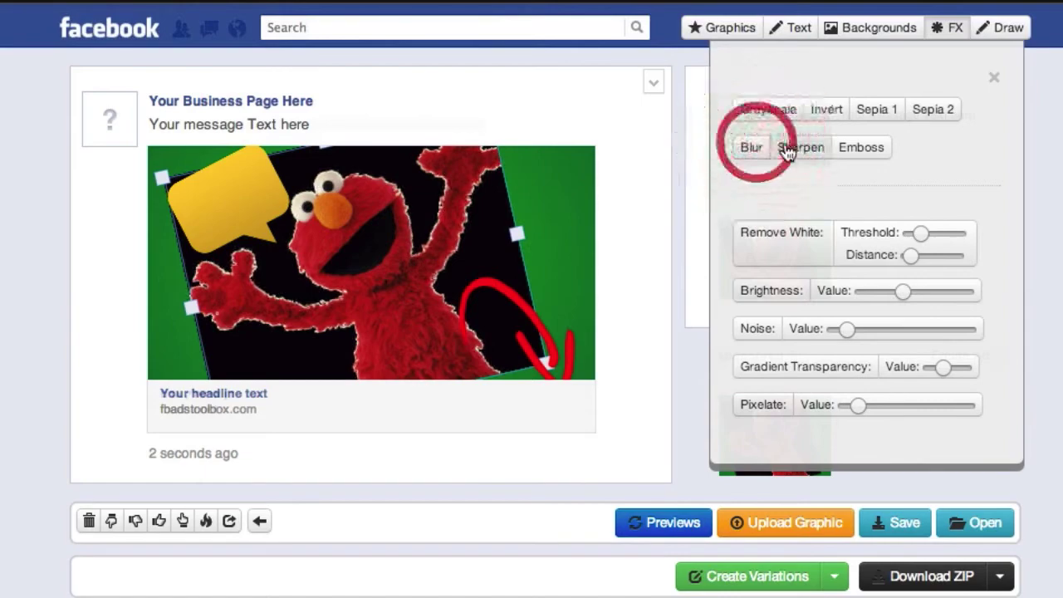
{"action": "left_click", "coordinate": [792, 148]}
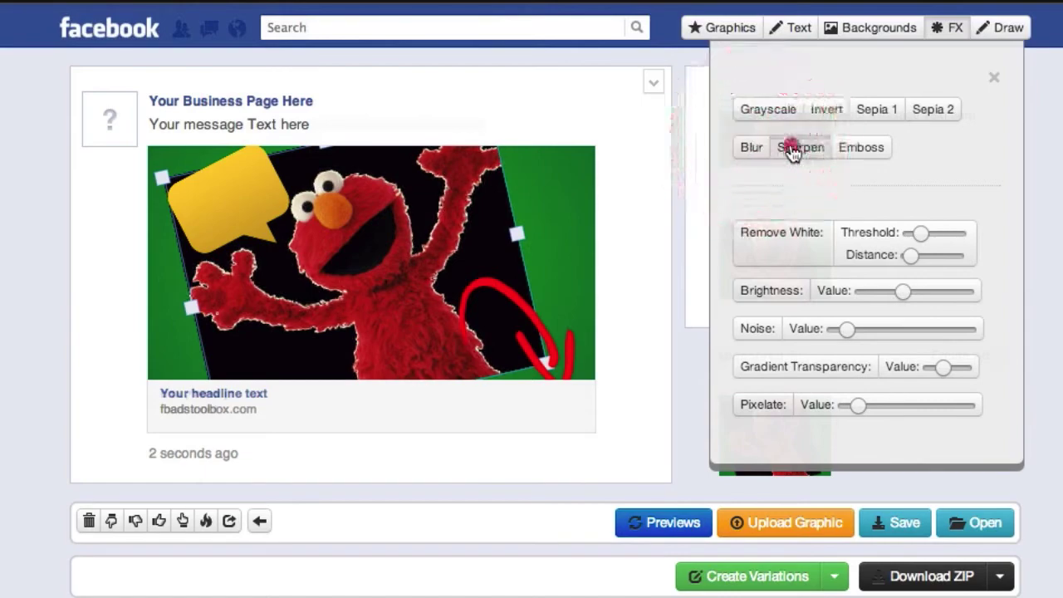
{"action": "left_click", "coordinate": [758, 329]}
{"action": "mouse_move", "coordinate": [846, 330]}
{"action": "left_mouse_down"}
{"action": "mouse_move", "coordinate": [878, 329]}
{"action": "mouse_move", "coordinate": [853, 329]}
{"action": "left_mouse_up"}
{"action": "left_click", "coordinate": [757, 329]}
{"action": "left_click", "coordinate": [948, 27]}
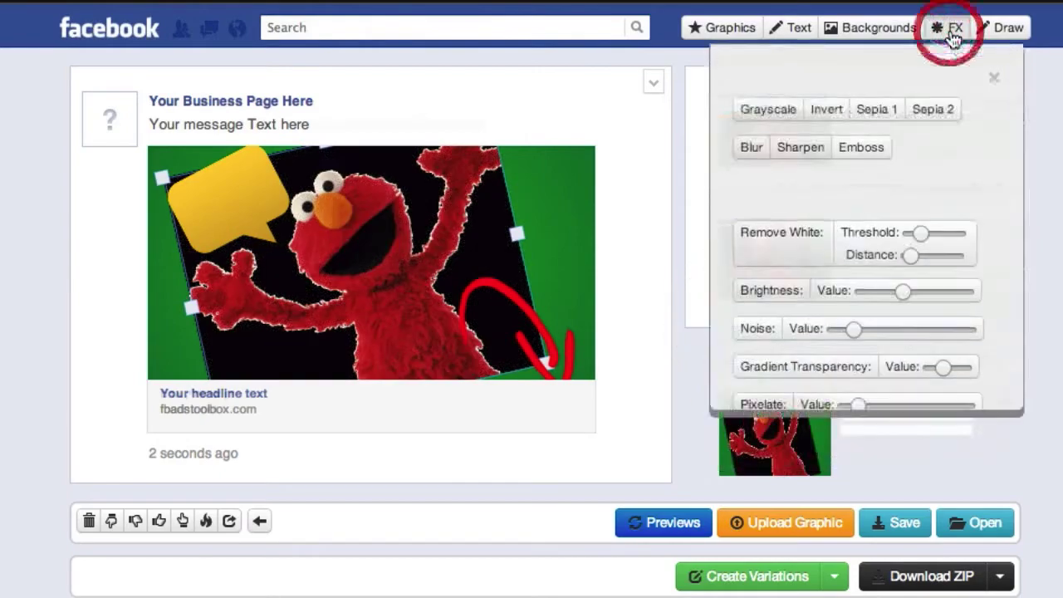
- Apply the multicoloured striped 3D background and delete everything placed on the canvas
{"action": "left_click", "coordinate": [881, 39]}
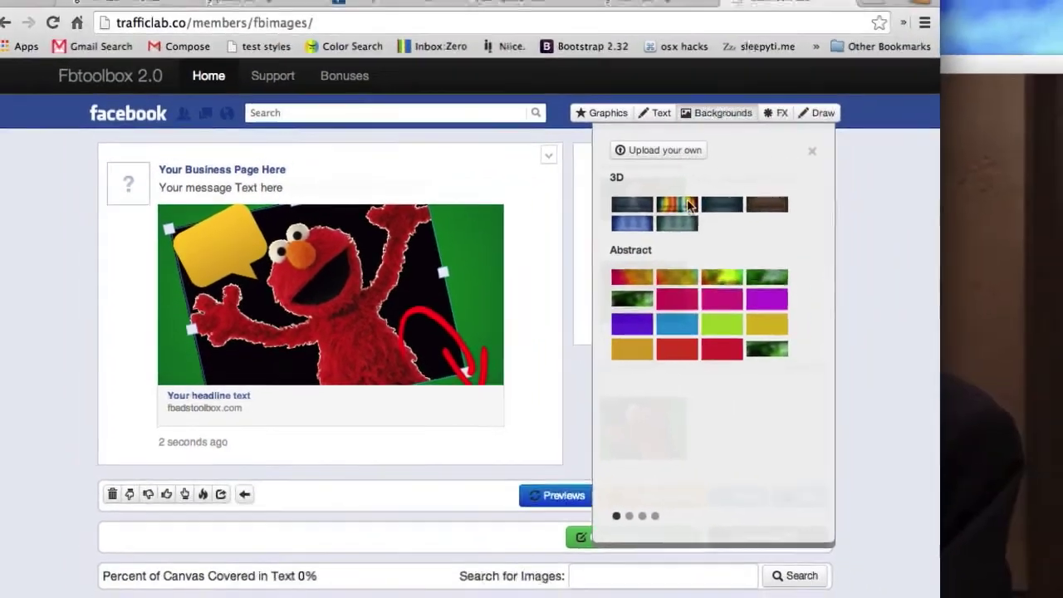
{"action": "left_click", "coordinate": [756, 173]}
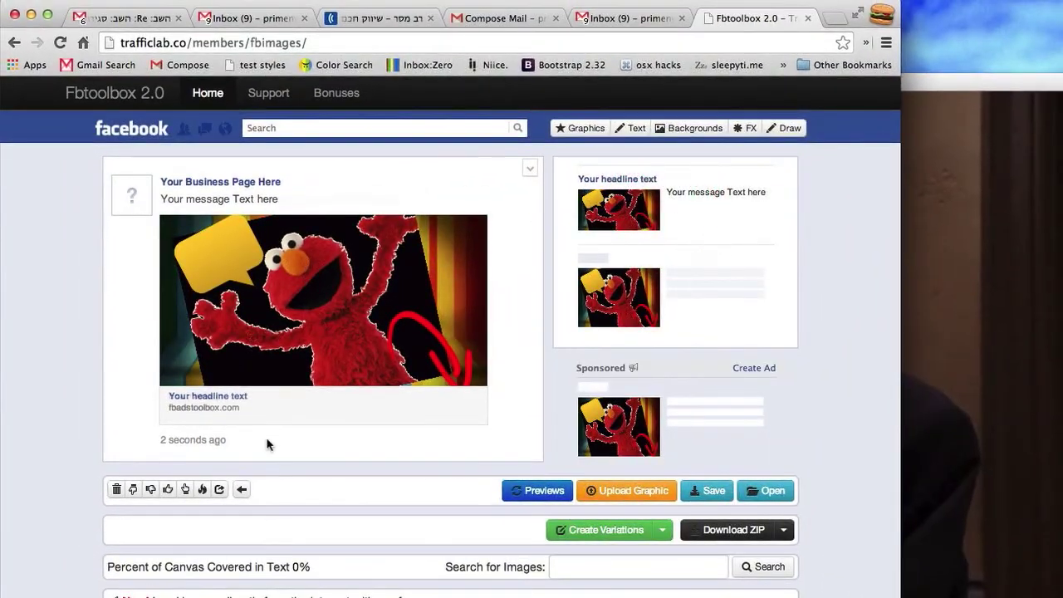
{"action": "left_click", "coordinate": [204, 490]}
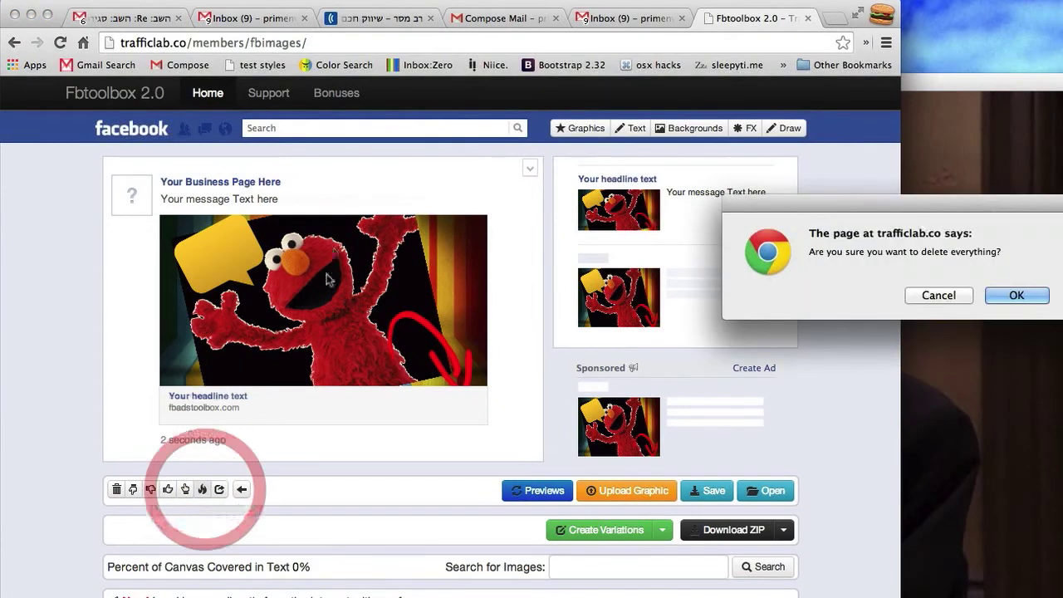
{"action": "left_click", "coordinate": [1018, 296]}
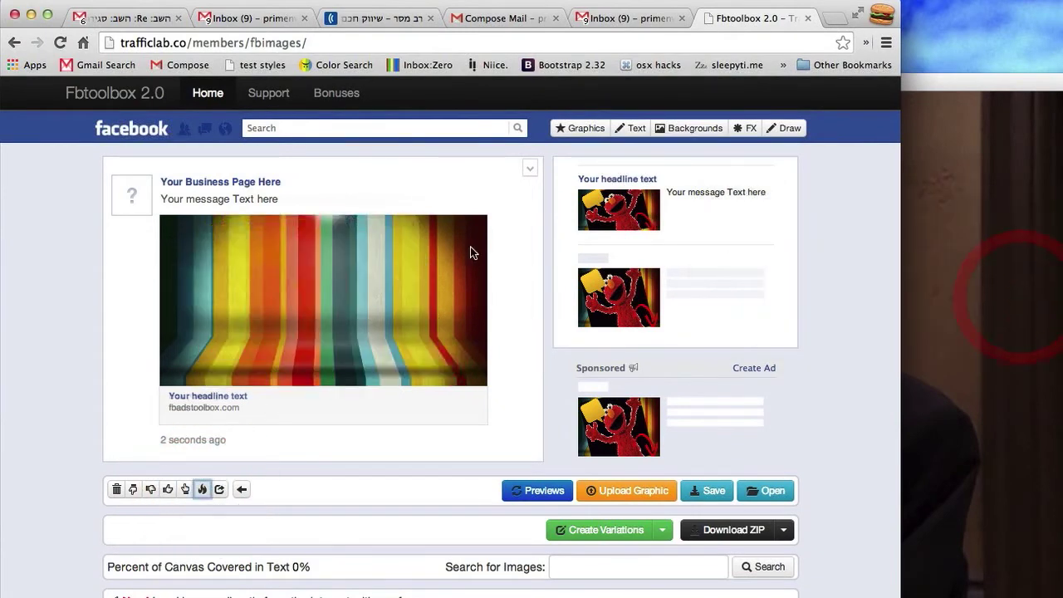
- Try the grey-green 3D background, and settle on the blue spotlight 3D background instead
{"action": "left_click", "coordinate": [692, 130]}
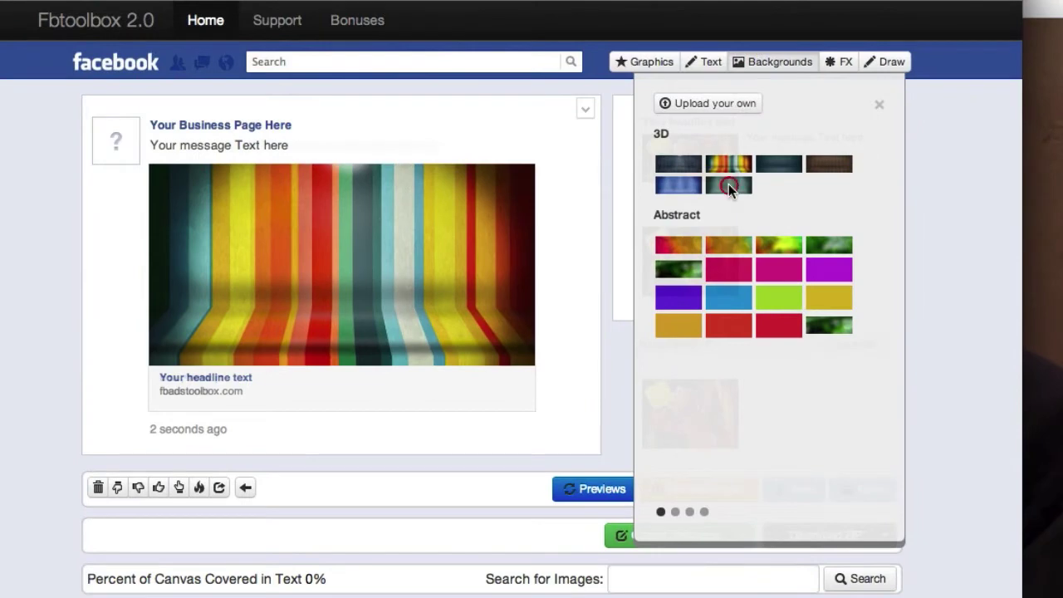
{"action": "left_click", "coordinate": [729, 186]}
{"action": "left_click", "coordinate": [780, 61]}
{"action": "left_click", "coordinate": [681, 186]}
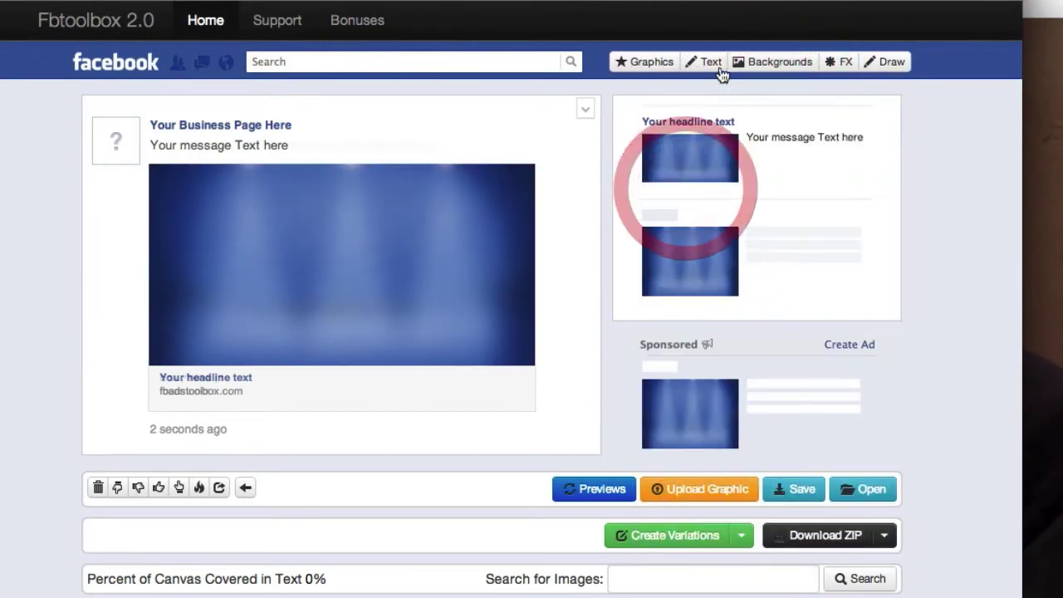
- Add a text object reading "This is my cool add" to the canvas
{"action": "left_click", "coordinate": [713, 63]}
{"action": "left_click", "coordinate": [697, 103]}
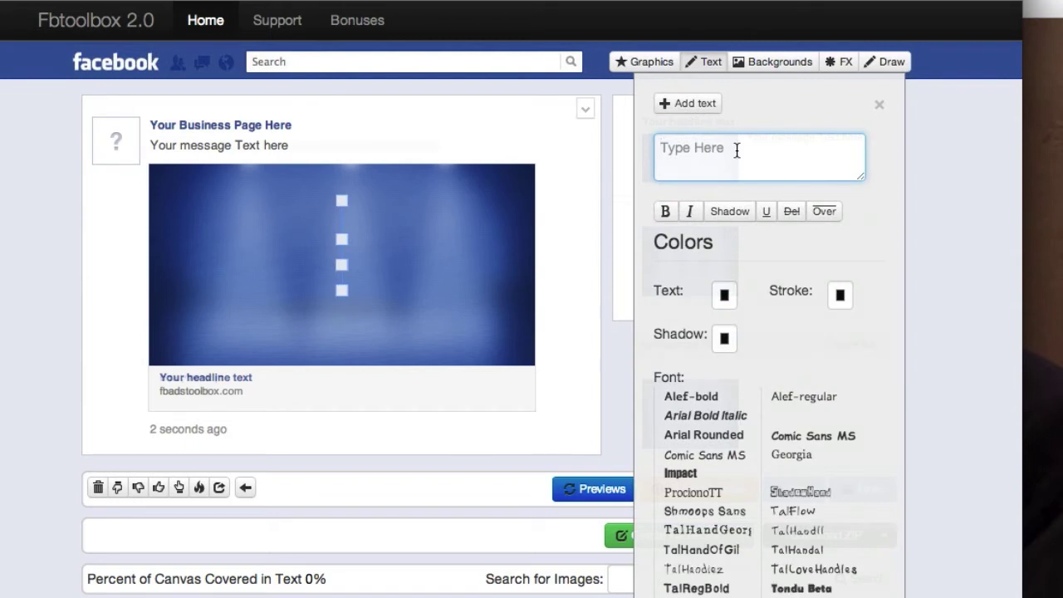
{"action": "type", "text": "This is my cool ad"}
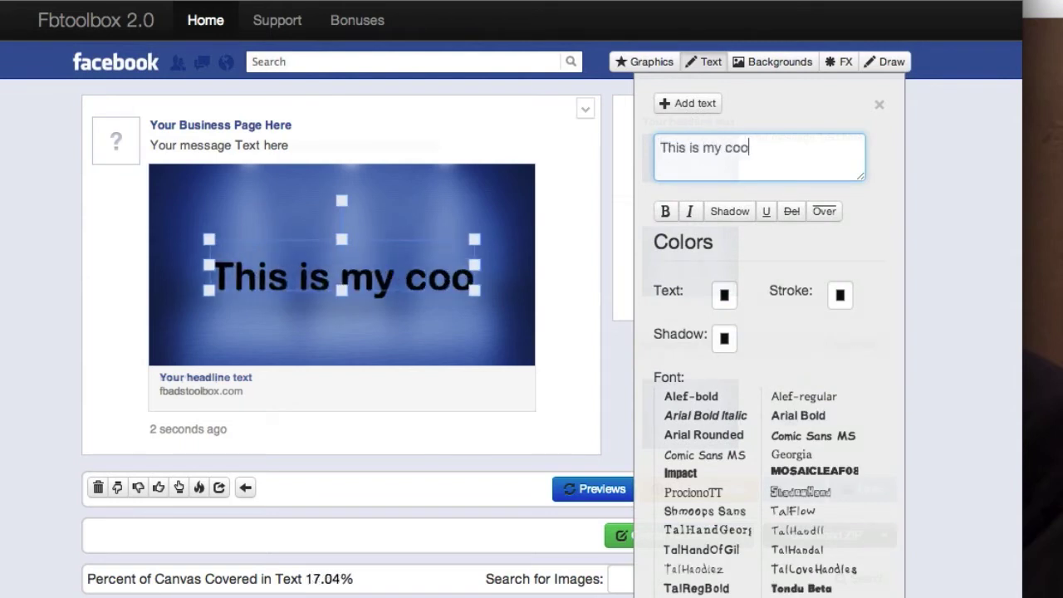
{"action": "type", "text": "d"}
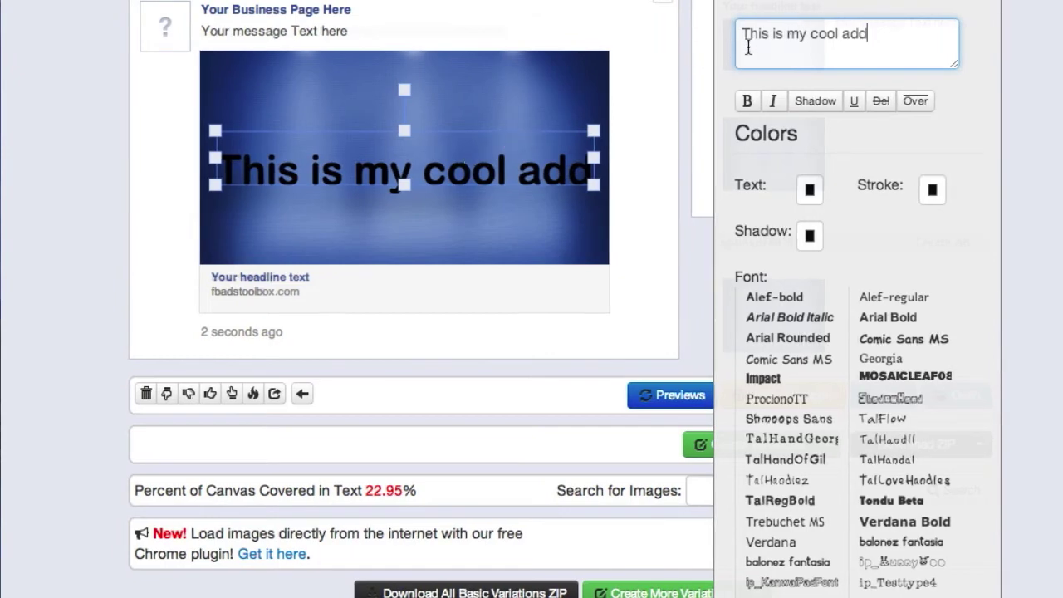
- Check the percentage of the canvas covered in text
{"action": "left_click", "coordinate": [439, 173]}
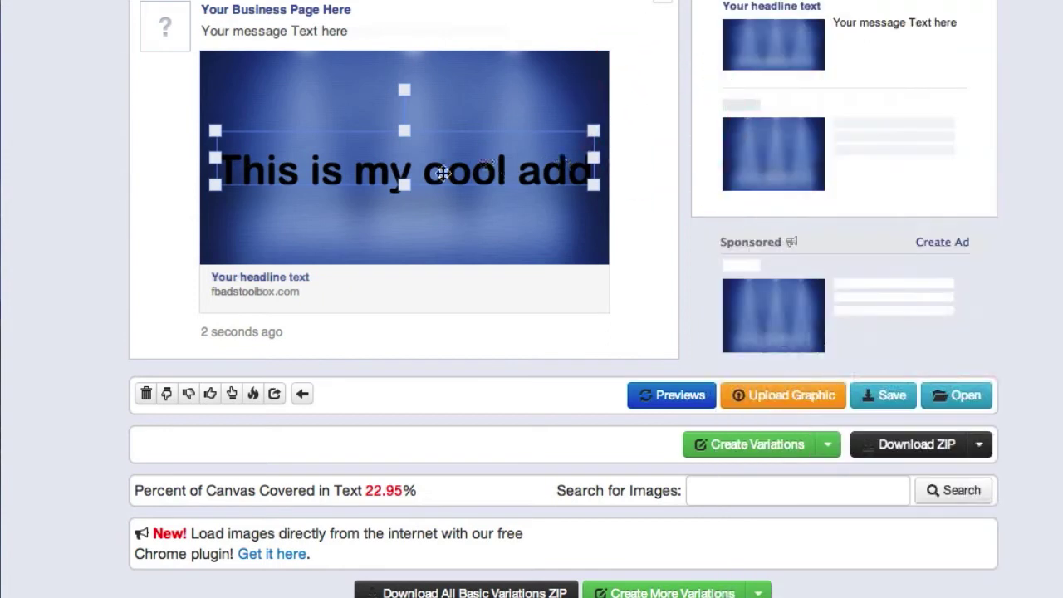
{"action": "left_click_drag", "start_coordinate": [363, 496], "coordinate": [454, 496]}
{"action": "left_click", "coordinate": [433, 497]}
{"action": "left_click", "coordinate": [389, 495]}
{"action": "left_click", "coordinate": [399, 493]}
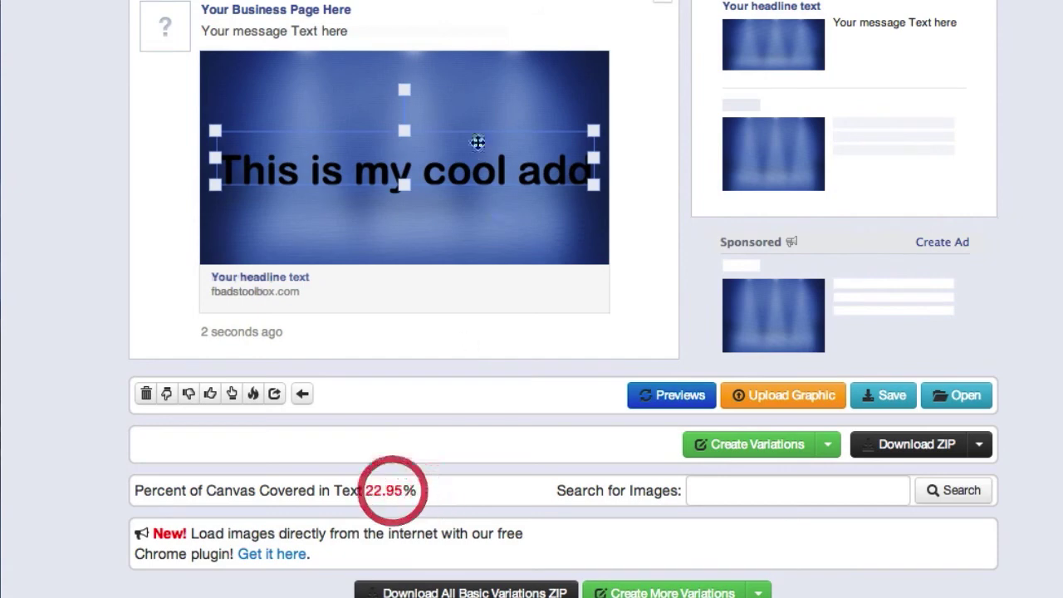
- Scale the text down from its upper right corner and recheck the text coverage percentage
{"action": "left_click", "coordinate": [456, 158]}
{"action": "left_click_drag", "start_coordinate": [603, 131], "coordinate": [536, 141]}
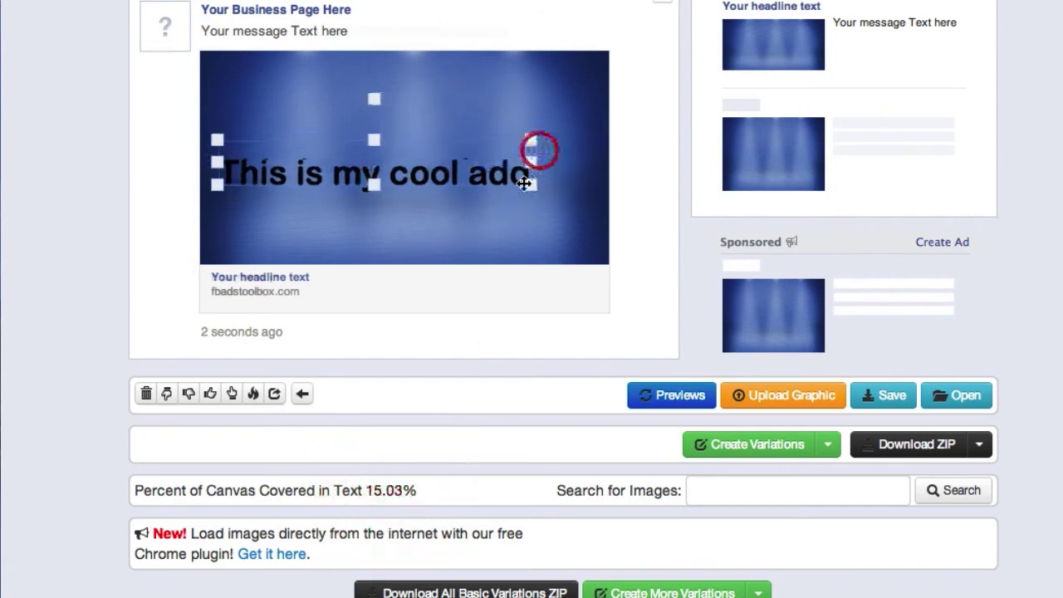
{"action": "left_click_drag", "start_coordinate": [366, 491], "coordinate": [432, 490]}
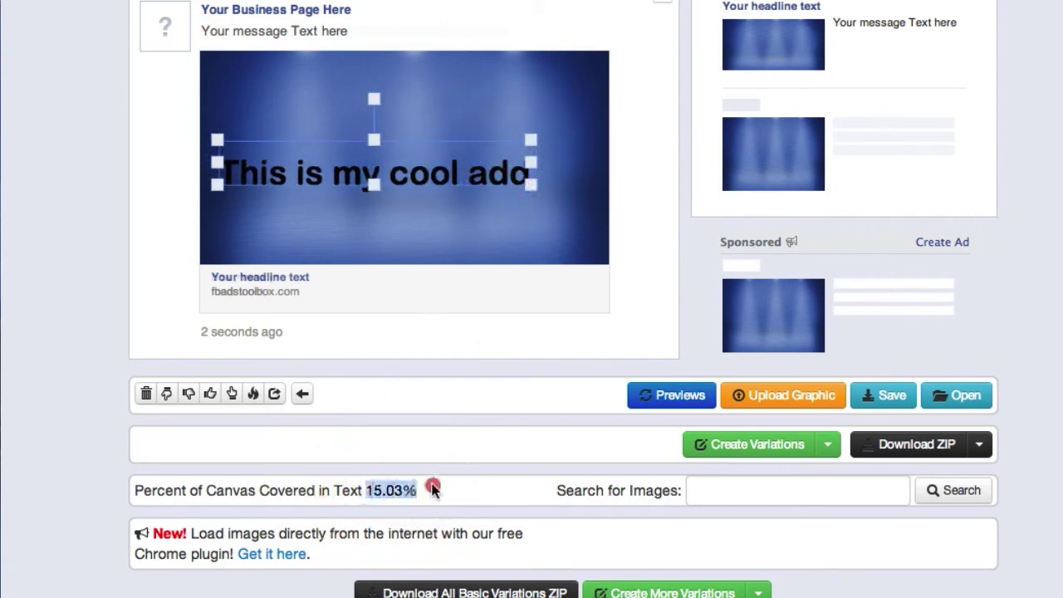
{"action": "left_click", "coordinate": [434, 485]}
- Move the text into the canvas's lower right corner and check its effect on the text coverage percentage
{"action": "left_click_drag", "start_coordinate": [394, 167], "coordinate": [462, 233]}
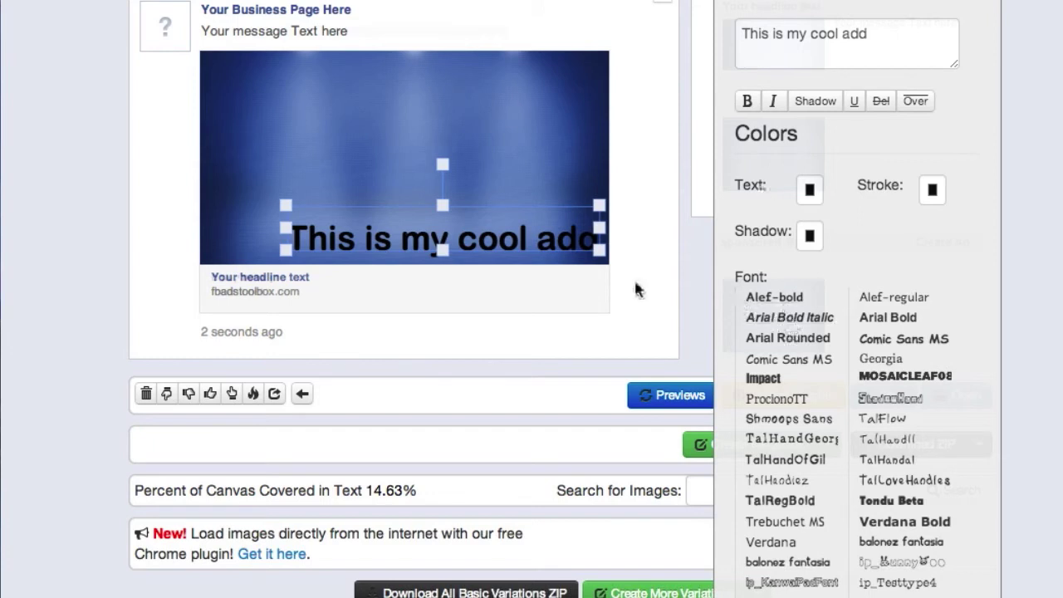
{"action": "left_click_drag", "start_coordinate": [560, 230], "coordinate": [576, 244]}
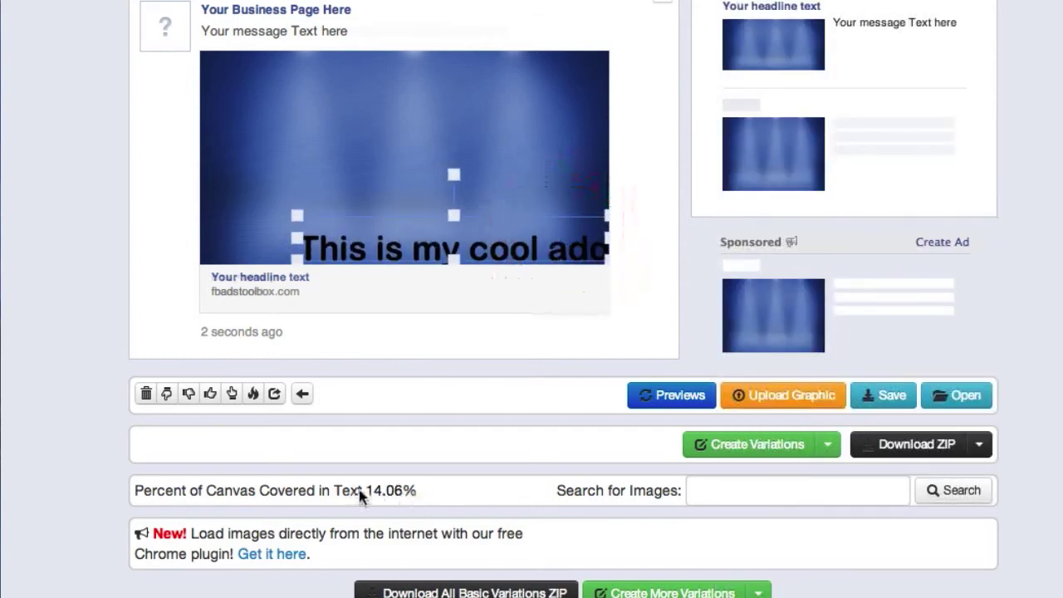
{"action": "left_click_drag", "start_coordinate": [362, 490], "coordinate": [451, 491]}
{"action": "left_click", "coordinate": [431, 488]}
- Nudge the text and shrink it slightly to fit in the canvas's lower right corner, and save the design
{"action": "left_click_drag", "start_coordinate": [499, 243], "coordinate": [490, 240]}
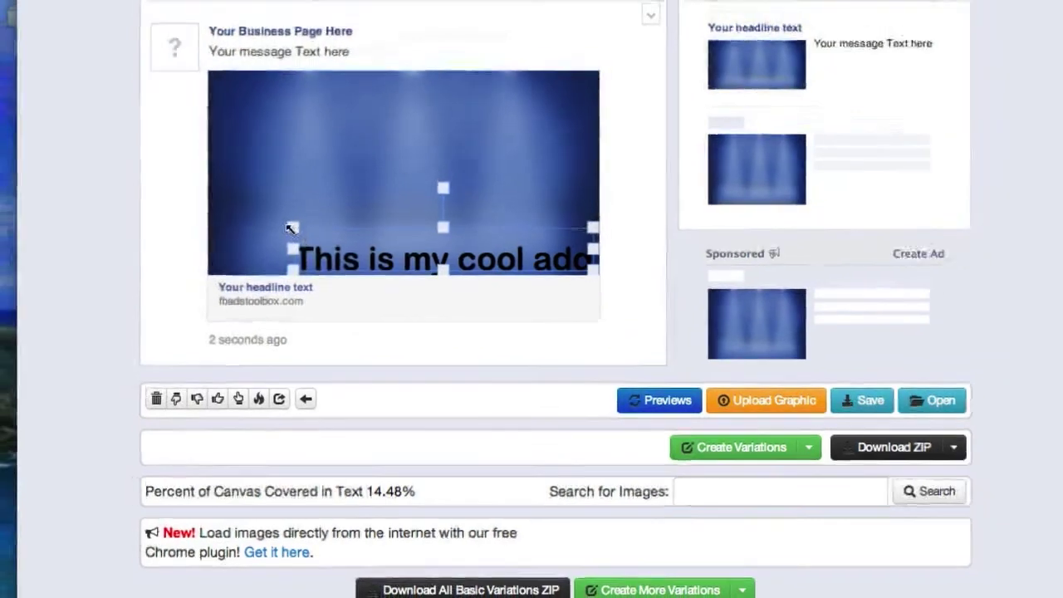
{"action": "left_click_drag", "start_coordinate": [292, 229], "coordinate": [300, 231]}
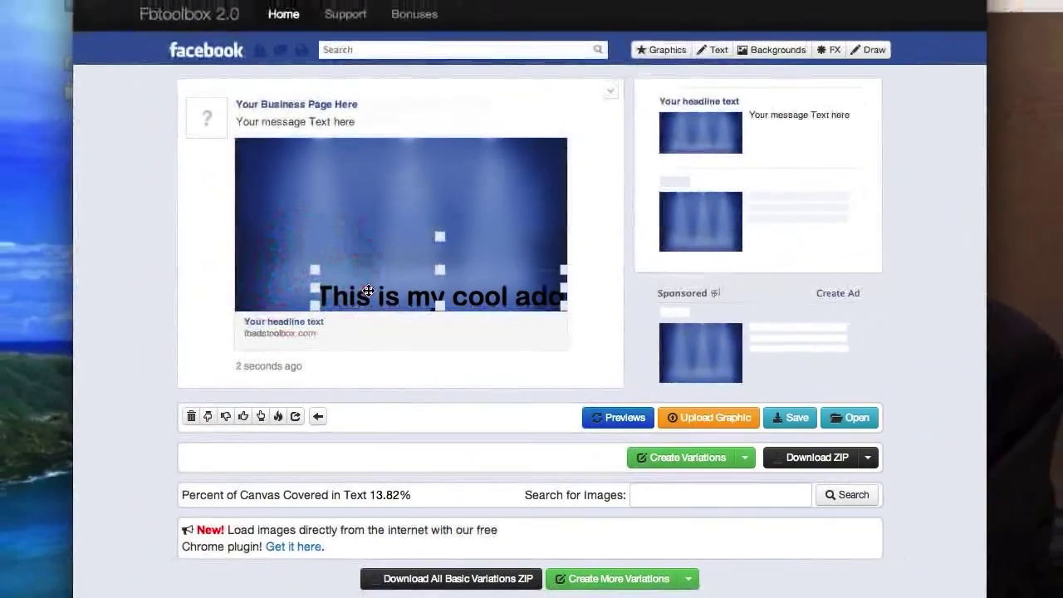
{"action": "left_click", "coordinate": [364, 251]}
{"action": "left_click", "coordinate": [582, 245]}
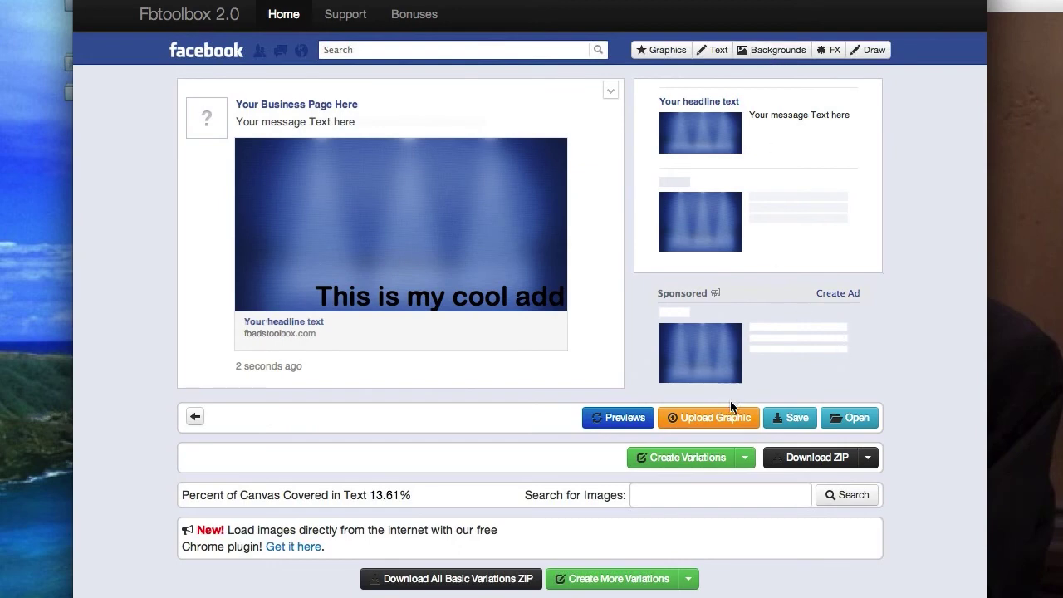
{"action": "left_click", "coordinate": [786, 419]}
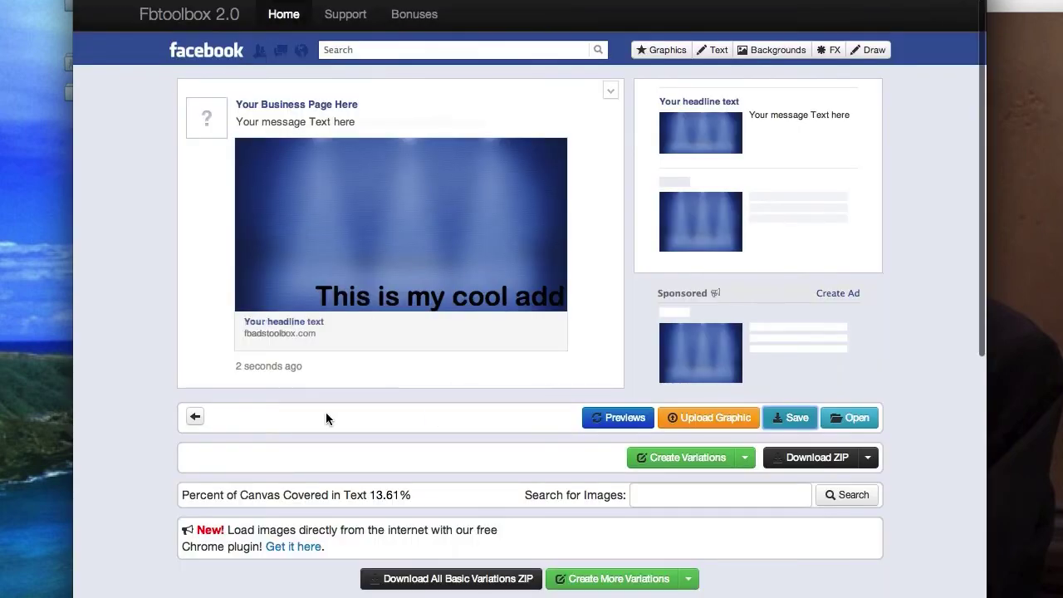
{"action": "scroll", "coordinate": [326, 412], "scroll_direction": "down", "scroll_amount": 1}
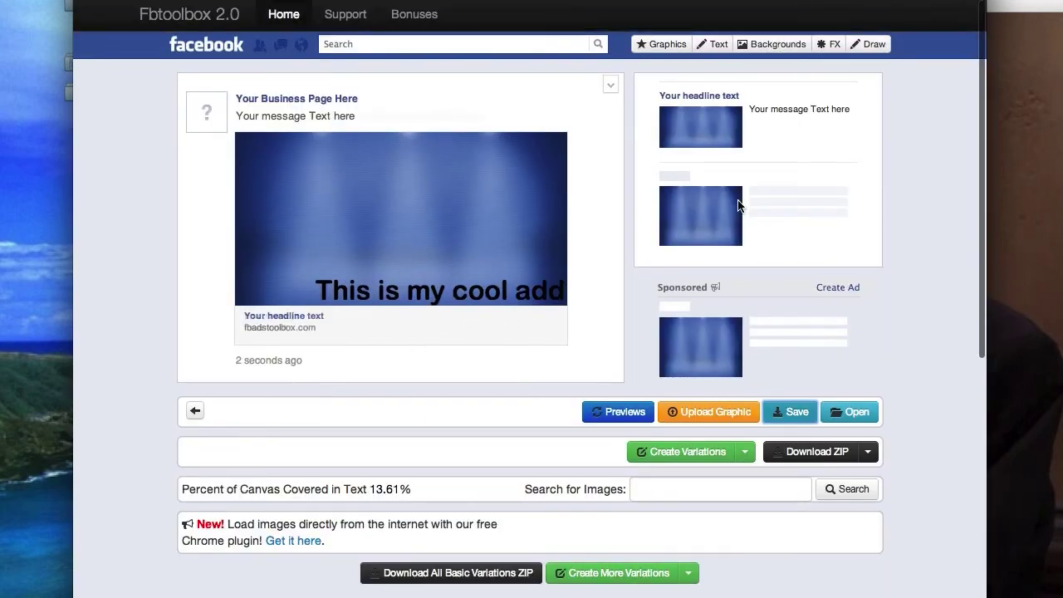
- Move the text around the canvas, undo and redo the last move, and place it centred in the lower half
{"action": "left_click_drag", "start_coordinate": [495, 272], "coordinate": [570, 261]}
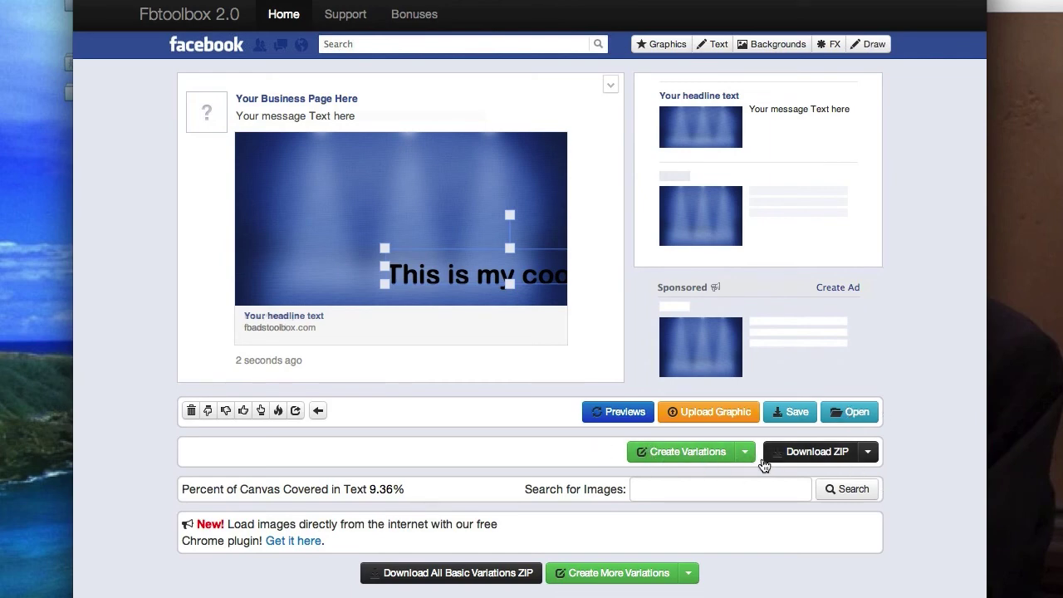
{"action": "left_click_drag", "start_coordinate": [448, 286], "coordinate": [388, 292]}
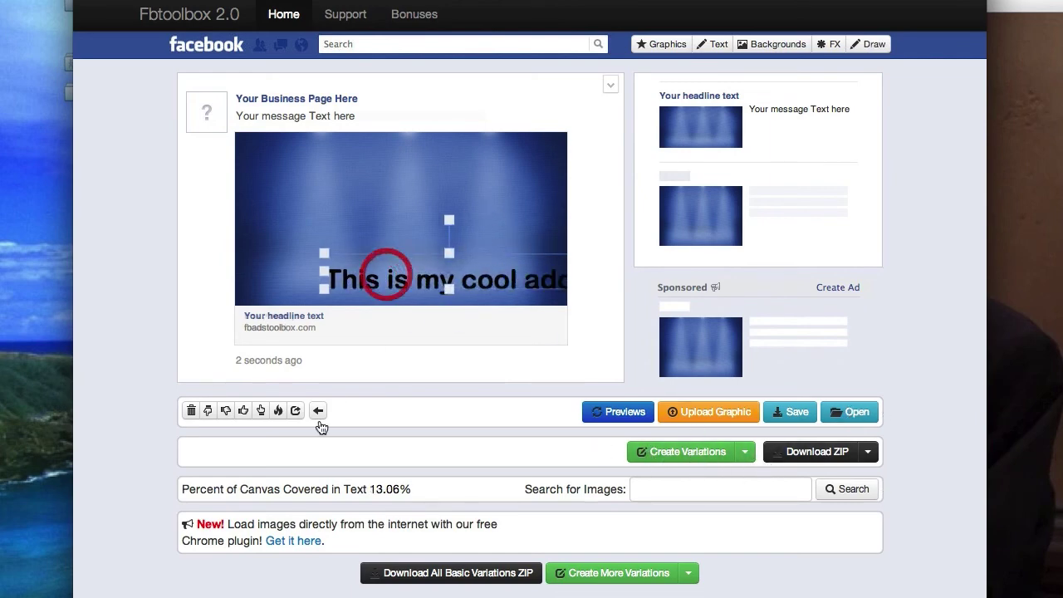
{"action": "left_click", "coordinate": [319, 412]}
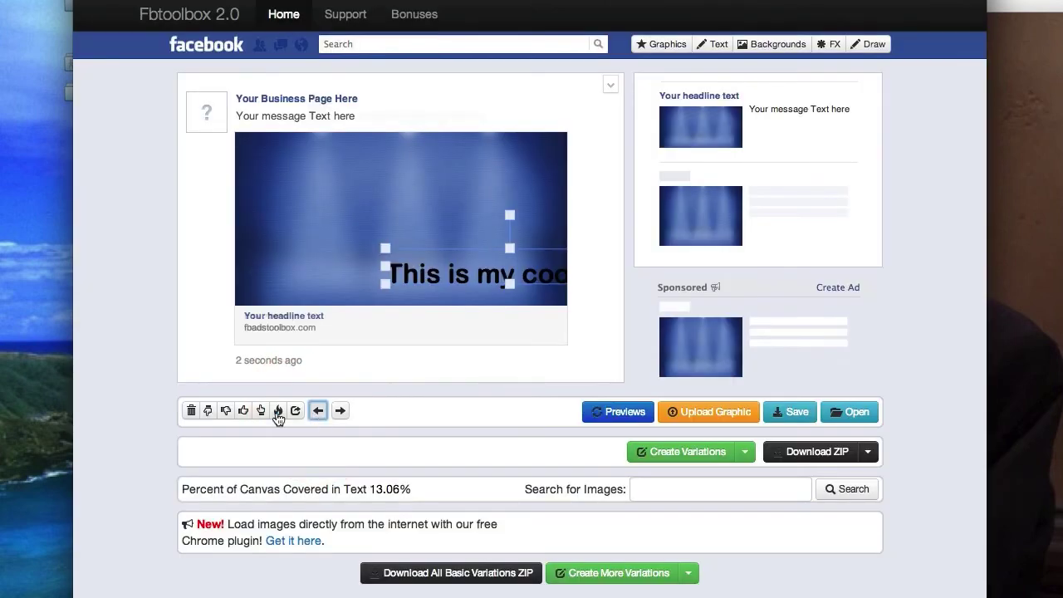
{"action": "left_click", "coordinate": [319, 413]}
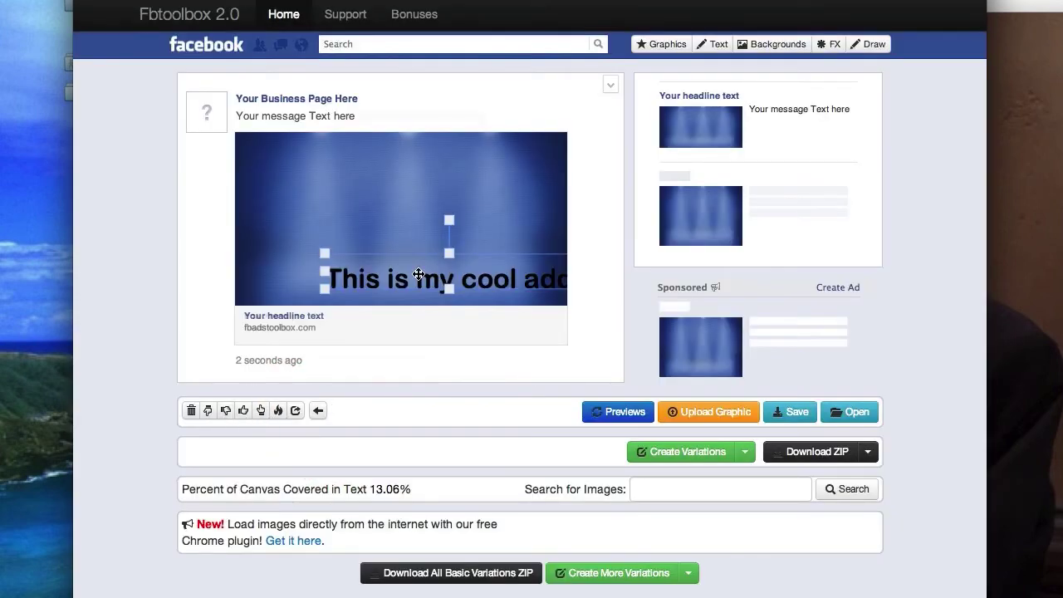
{"action": "left_click_drag", "start_coordinate": [419, 274], "coordinate": [371, 241]}
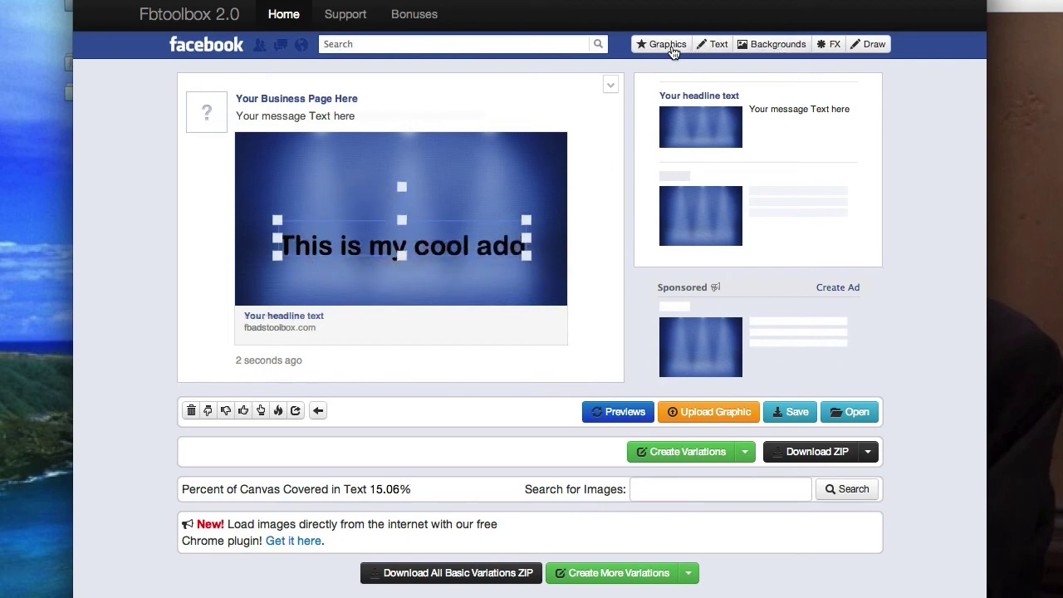
- Add the red starburst graphic at the canvas centre, test its stacking order, and leave it behind the text
{"action": "left_click", "coordinate": [667, 44]}
{"action": "left_click", "coordinate": [713, 161]}
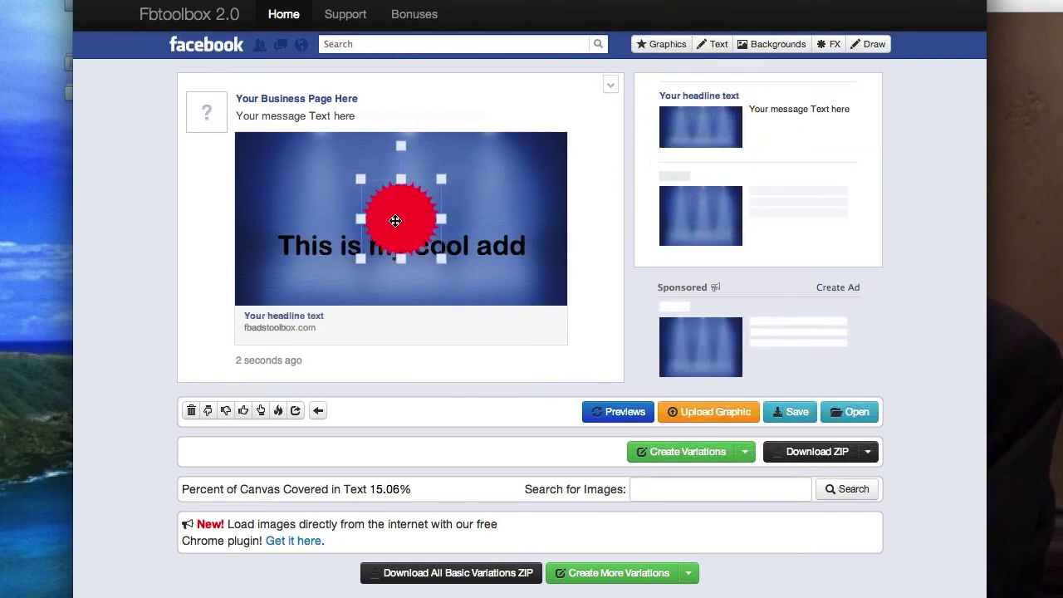
{"action": "left_click_drag", "start_coordinate": [395, 221], "coordinate": [395, 231]}
{"action": "left_click", "coordinate": [227, 412]}
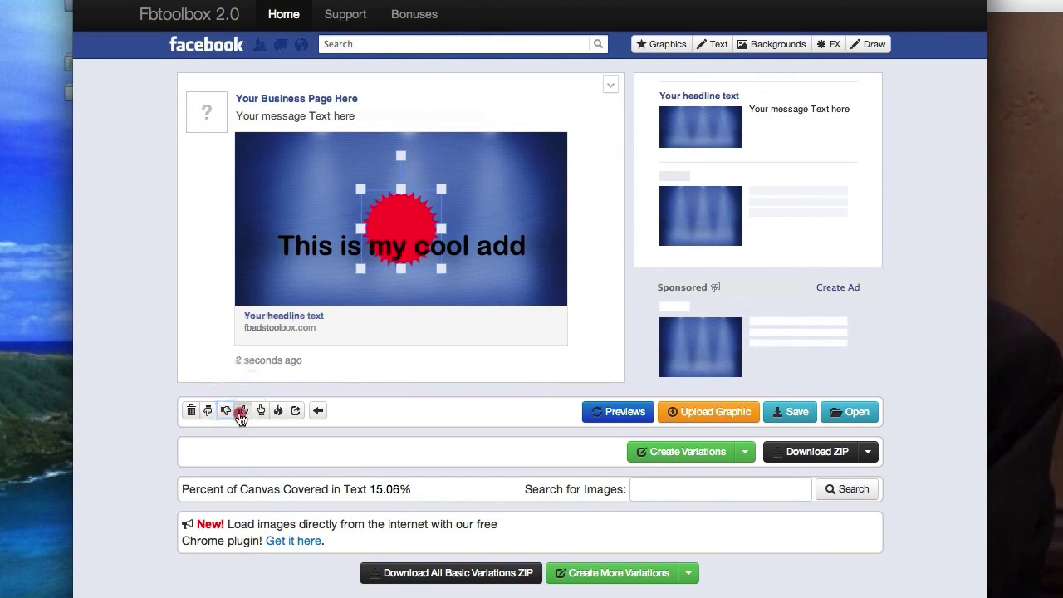
{"action": "left_click", "coordinate": [241, 410]}
{"action": "left_click", "coordinate": [226, 410]}
- Draw a black looping freehand pencil line across the canvas, from the upper left to the right edge
{"action": "left_click", "coordinate": [870, 44]}
{"action": "left_click", "coordinate": [688, 88]}
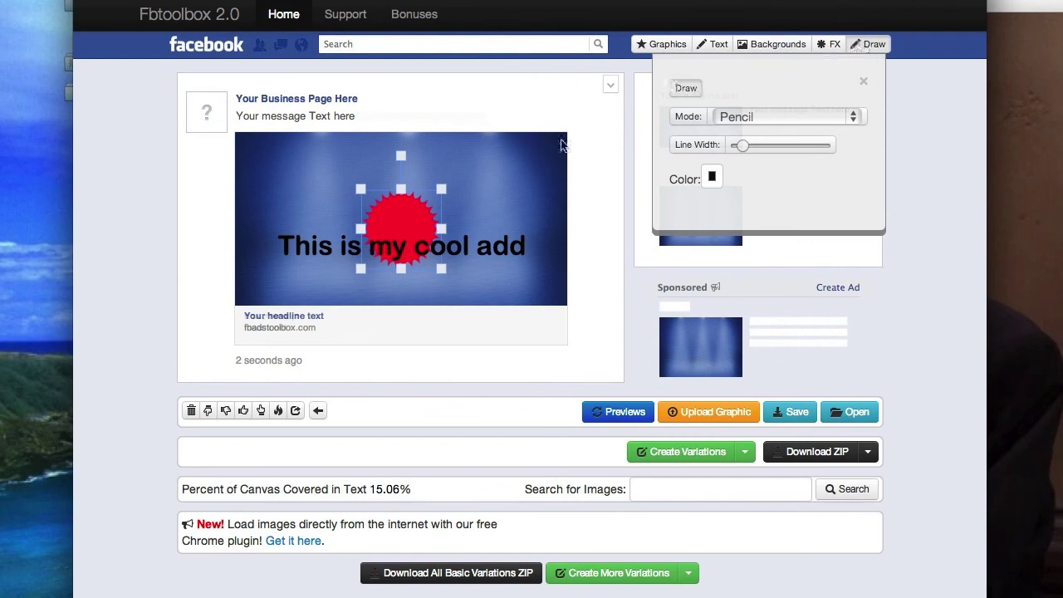
{"action": "mouse_move", "coordinate": [279, 162]}
{"action": "left_mouse_down"}
{"action": "mouse_move", "coordinate": [295, 208]}
{"action": "mouse_move", "coordinate": [369, 266]}
{"action": "mouse_move", "coordinate": [573, 253]}
{"action": "left_mouse_up"}
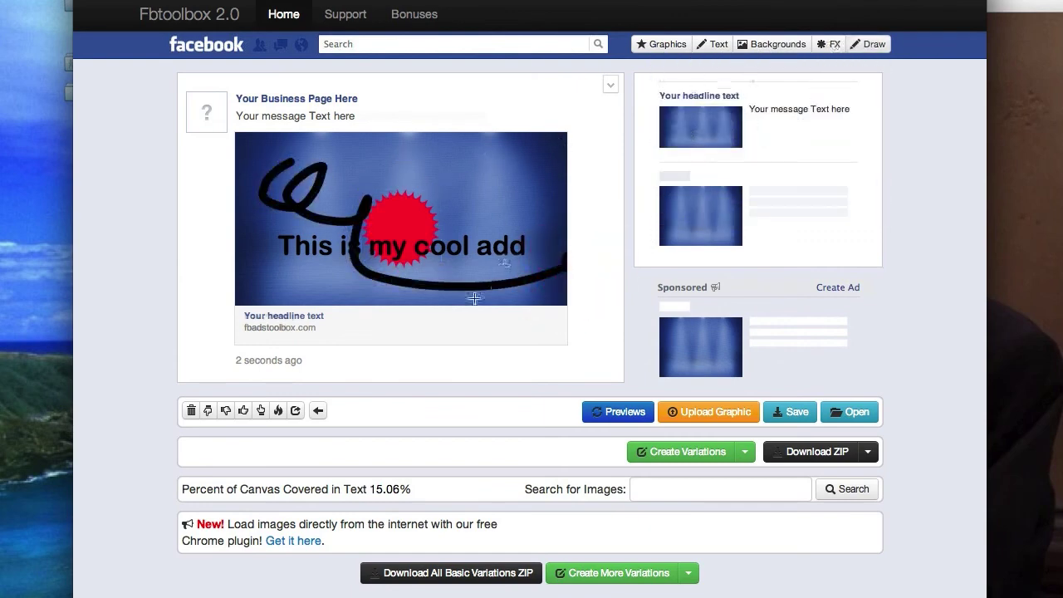